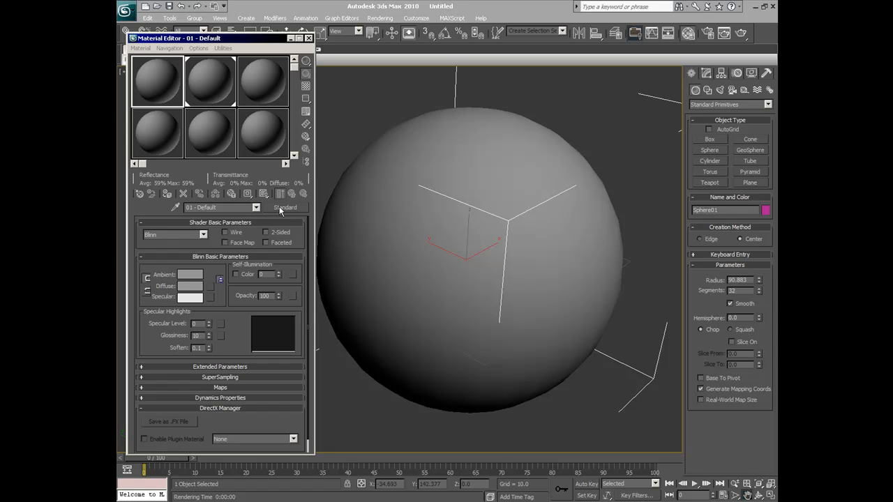
Step: Assign the first sample material to the sphere and set its ambient and diffuse colour to pale yellow
left_click(162, 81)
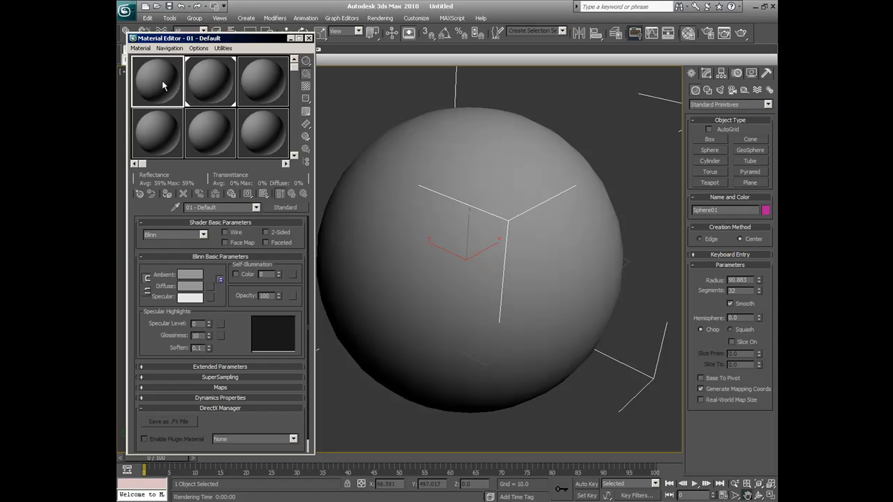
left_click_drag(162, 80, 393, 196)
left_click(186, 275)
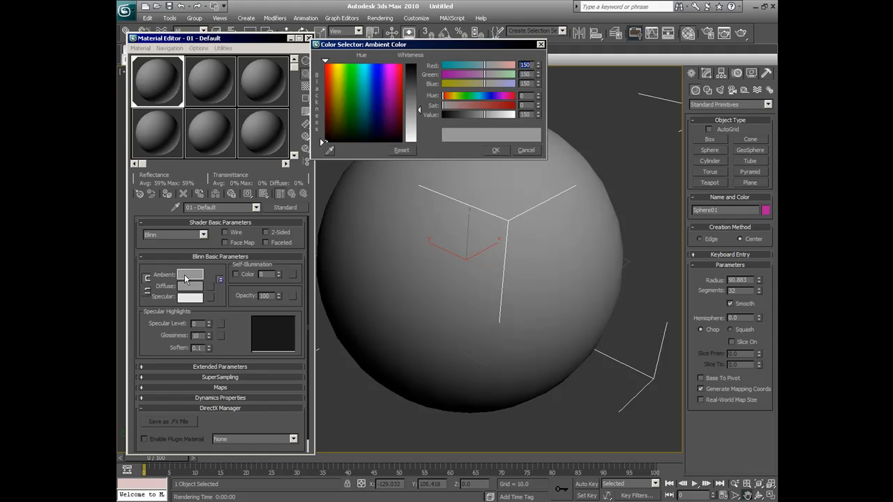
left_click(348, 90)
left_click(342, 93)
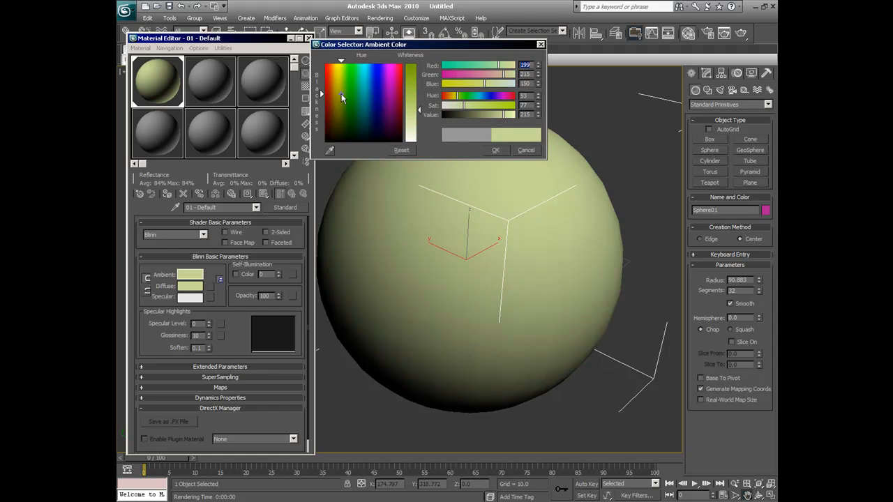
left_click(339, 74)
left_click(494, 151)
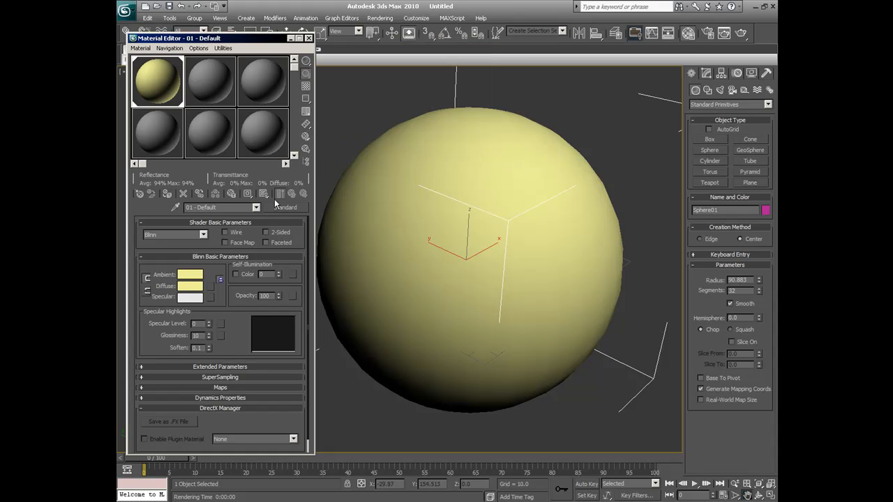
Step: Enable the material's self-illumination colour and set it to mint green (RGB 127, 240, 186)
left_click(236, 274)
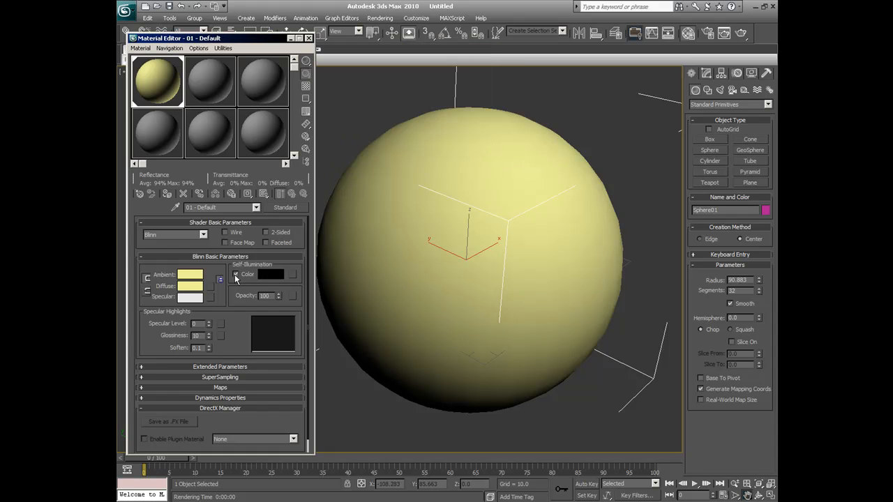
left_click(273, 277)
left_click_drag(419, 66, 420, 103)
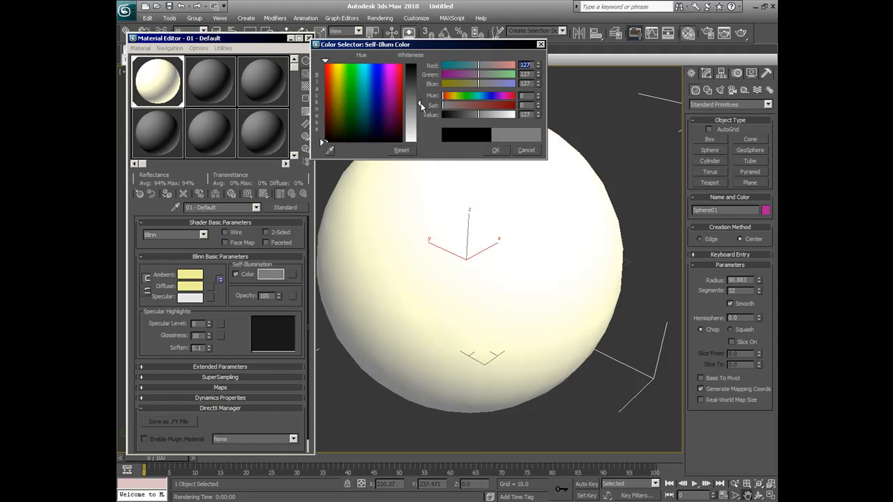
left_click(345, 79)
left_click(358, 75)
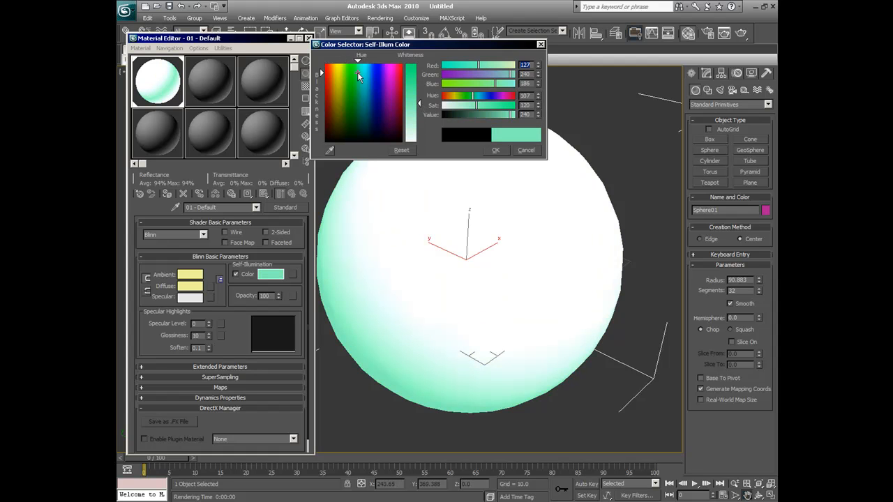
left_click(496, 150)
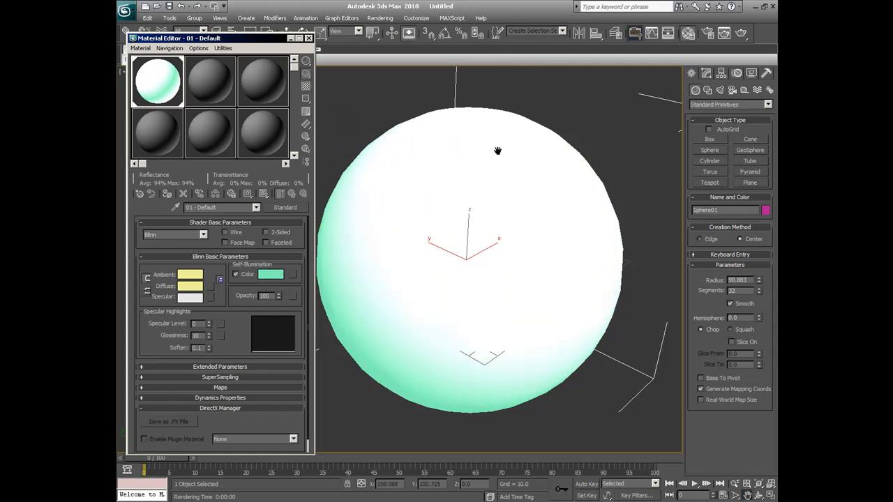
Step: Test-render the perspective view, close the render and turn off the self-illumination colour
left_click(743, 33)
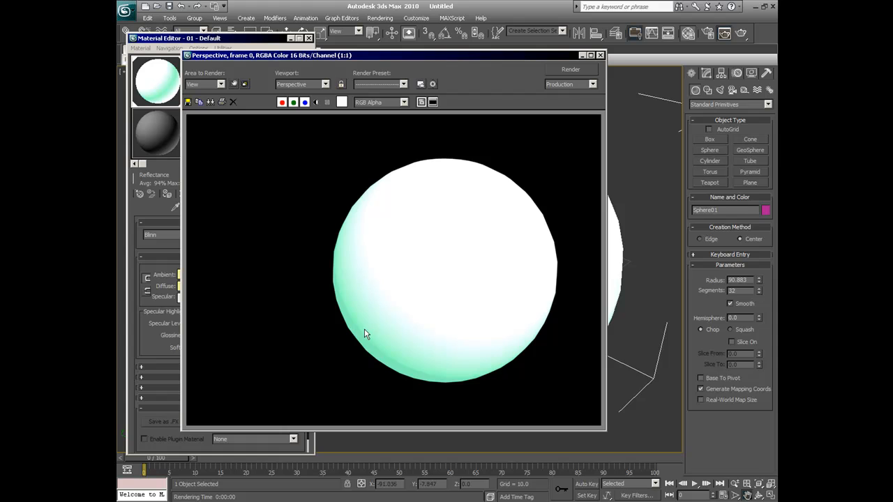
left_click(599, 56)
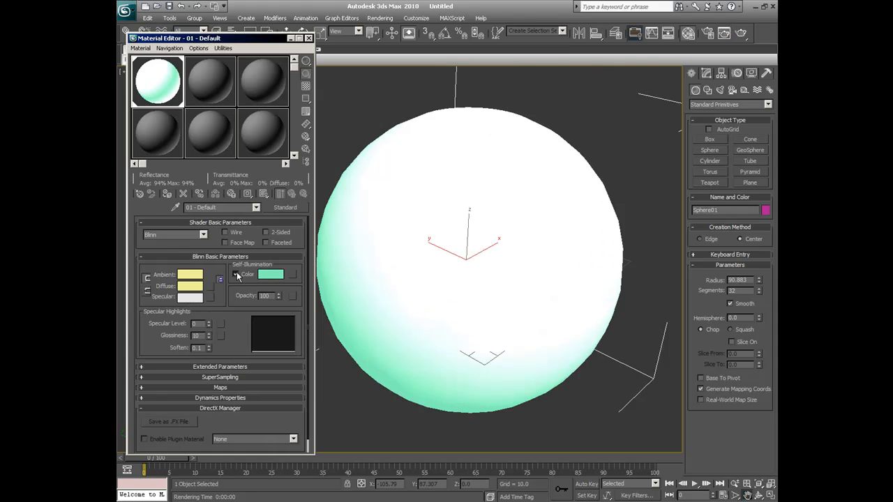
left_click(236, 275)
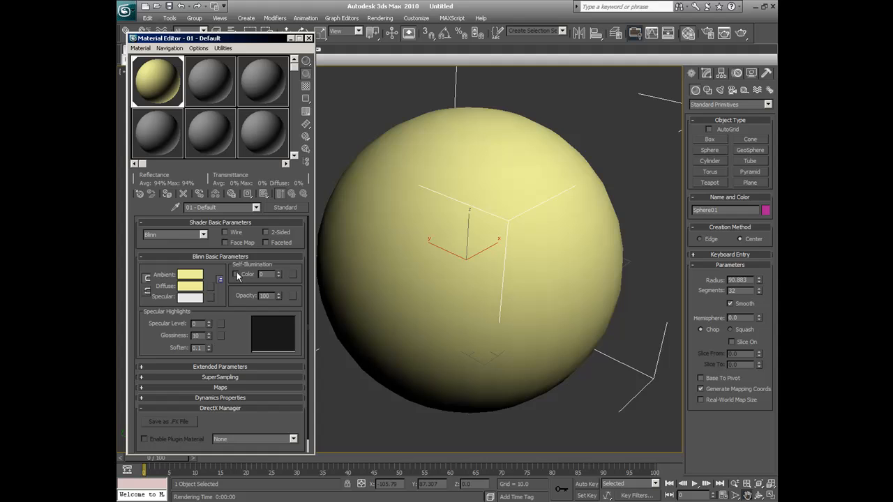
Step: Change the material type to Architectural with the Glass - Translucent template and test-render the sphere
left_click(285, 208)
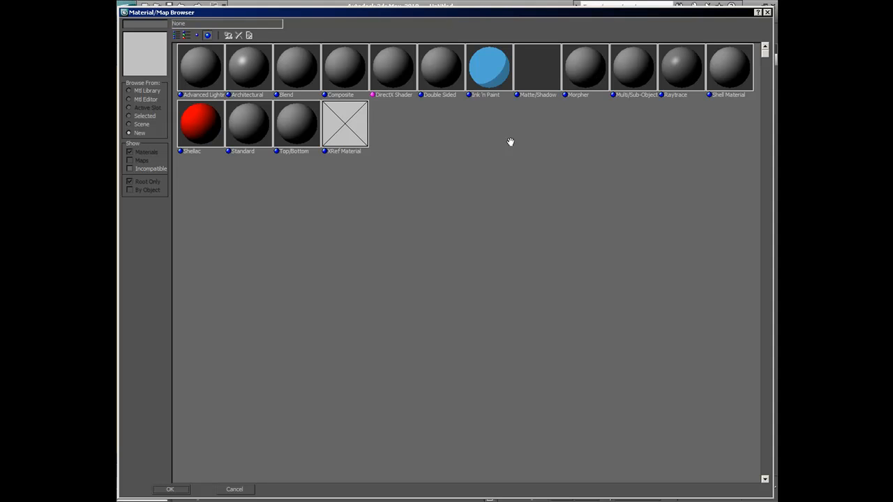
double_click(252, 71)
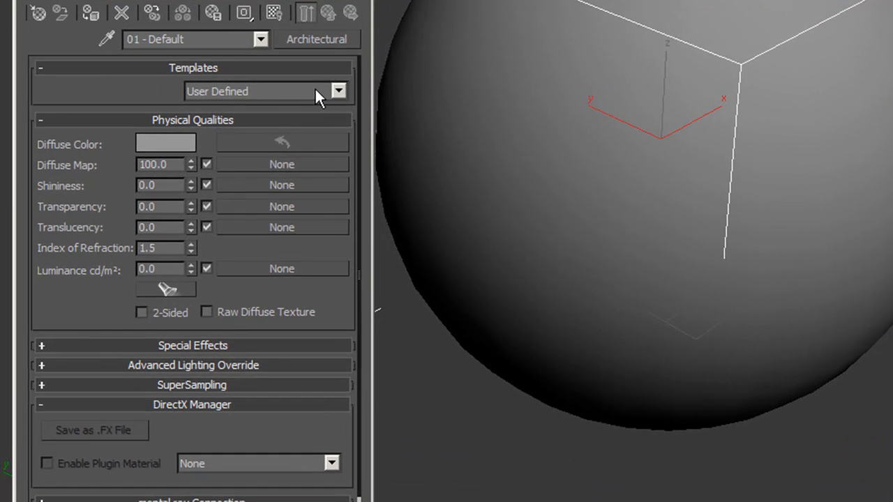
left_click(339, 91)
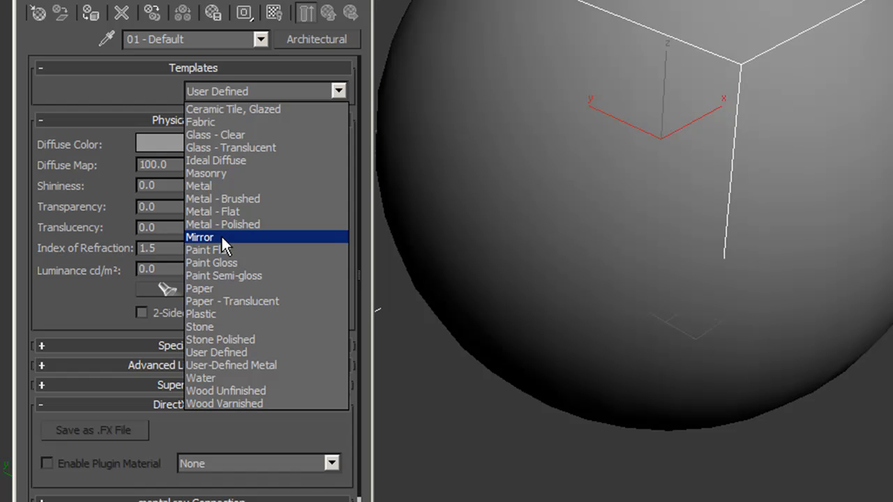
left_click(229, 149)
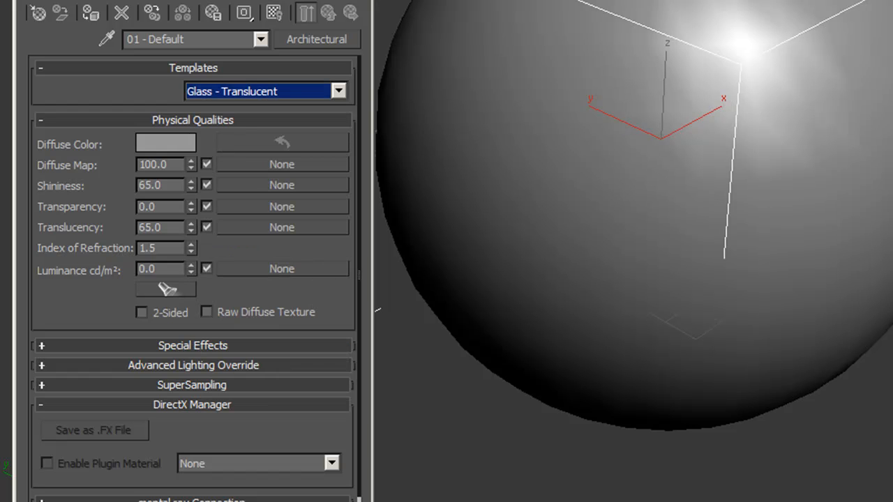
key("shift+q")
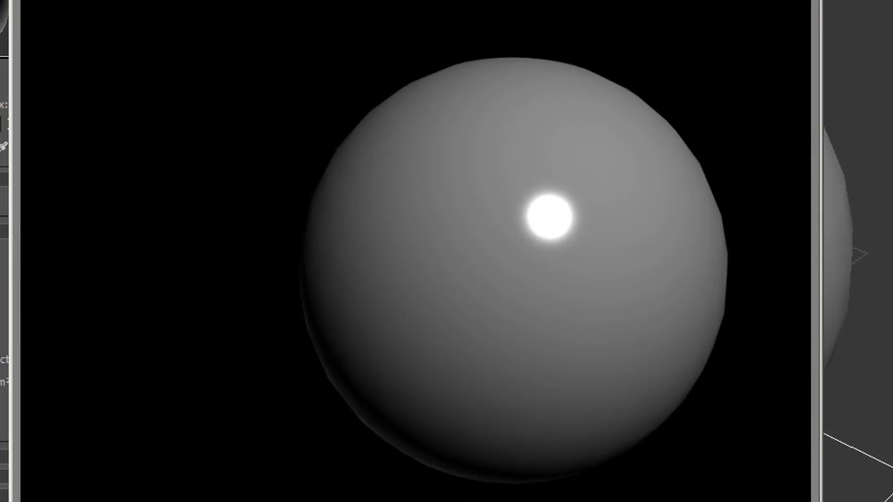
key("alt+F4")
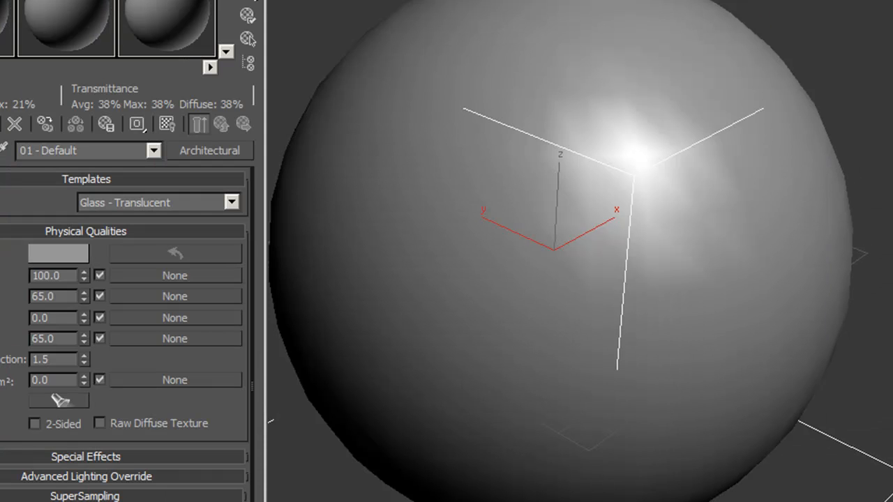
Step: Set the material's translucency to 82 and render the perspective view again
left_click(46, 254)
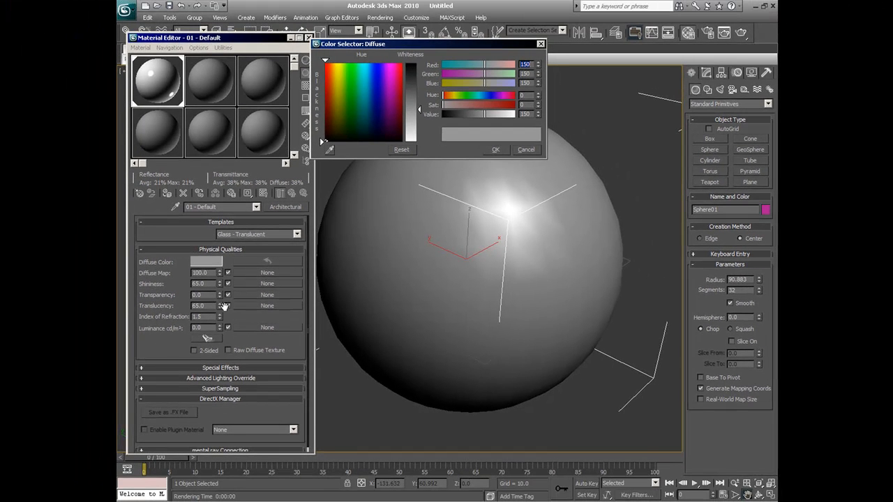
mouse_move(221, 307)
left_mouse_down()
mouse_move(230, 346)
mouse_move(230, 265)
mouse_move(229, 293)
left_mouse_up()
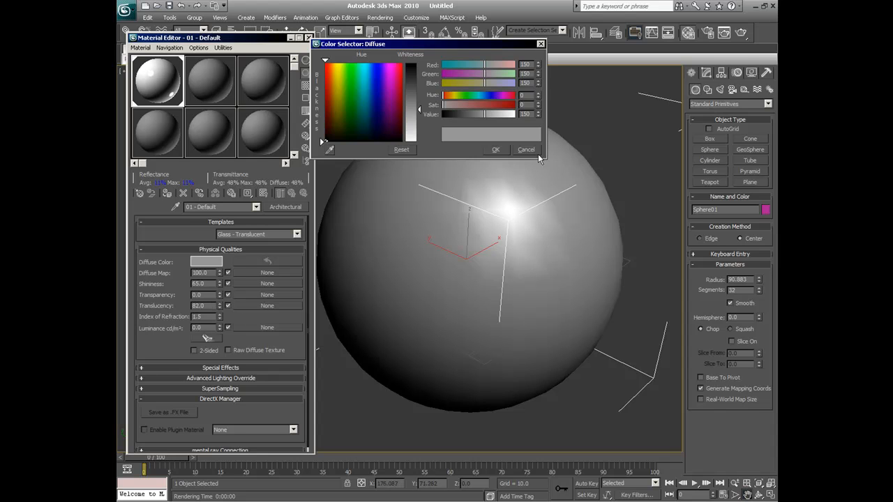
left_click(496, 153)
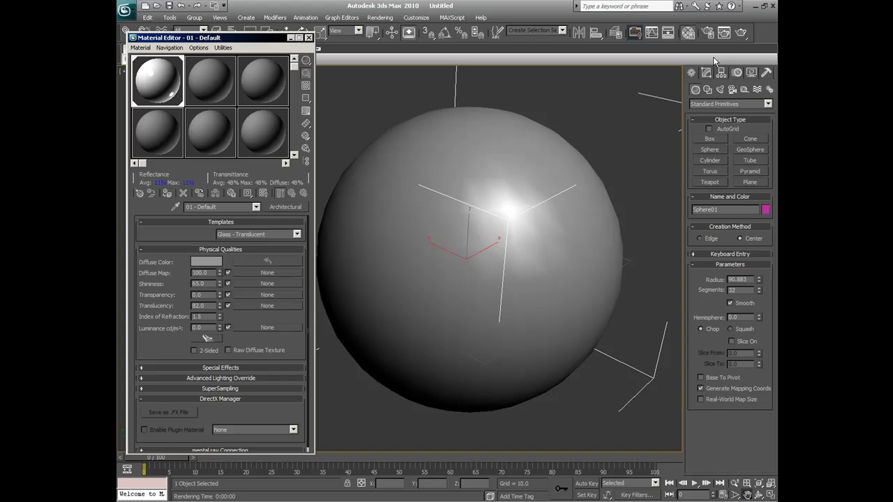
left_click(741, 33)
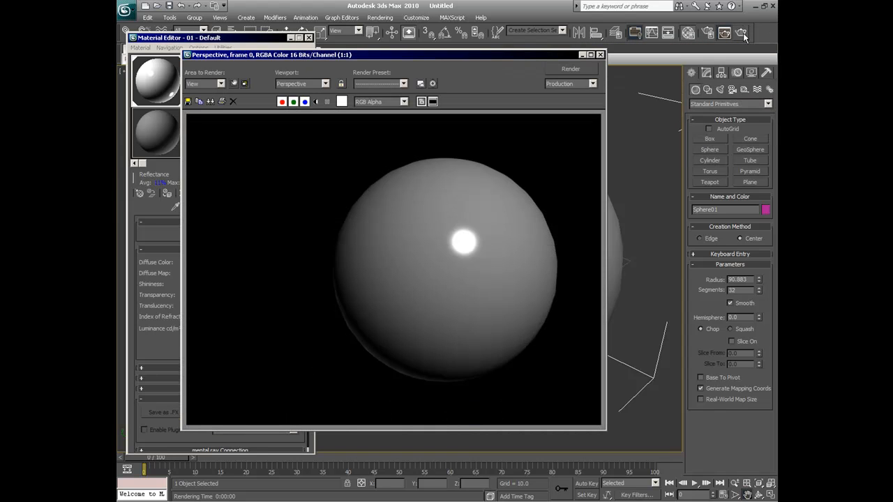
left_click(600, 54)
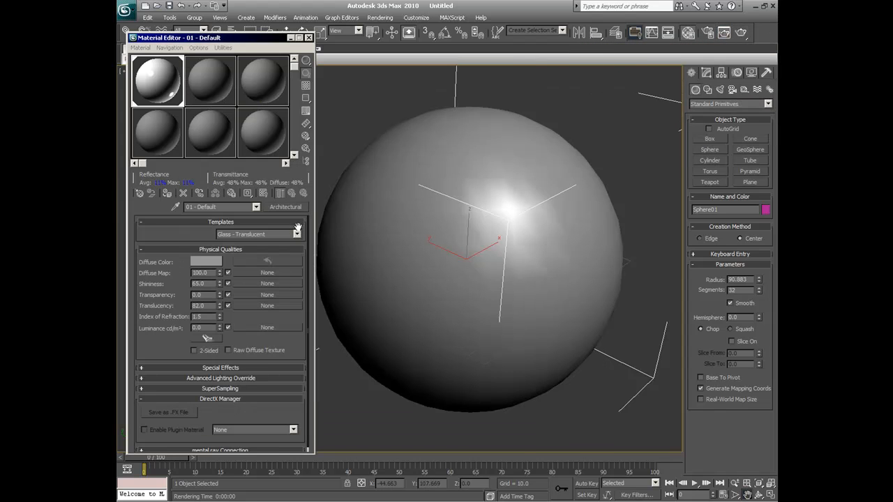
Step: Apply the Glass - Clear template to the architectural material and test-render the sphere
left_click(297, 234)
left_click(246, 257)
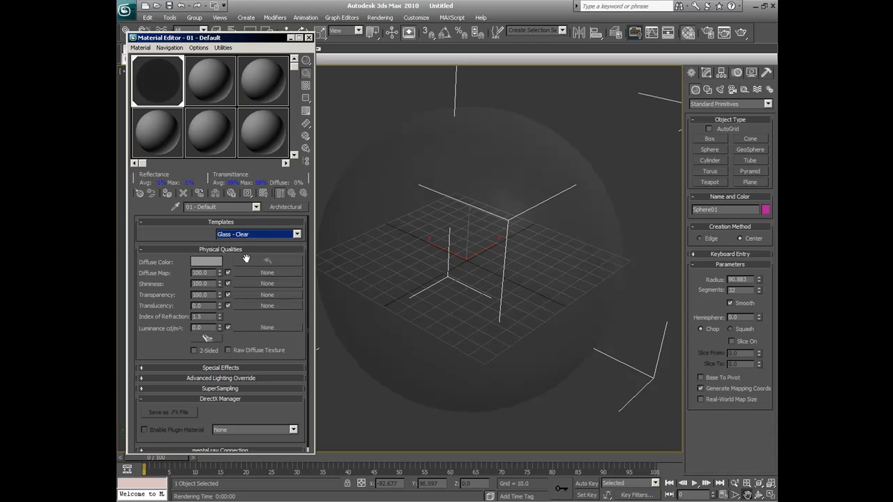
left_click(742, 33)
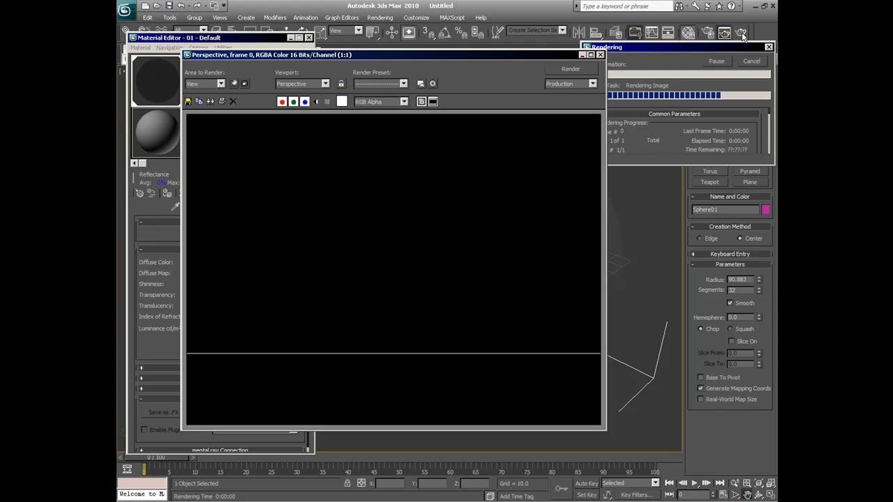
left_click(600, 54)
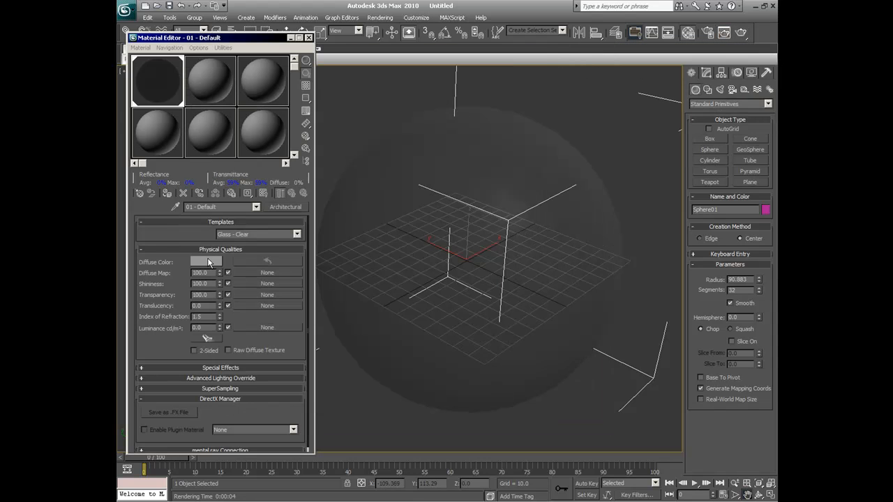
Step: Set the glass material's diffuse colour to blue (RGB 63, 80, 207)
left_click(207, 262)
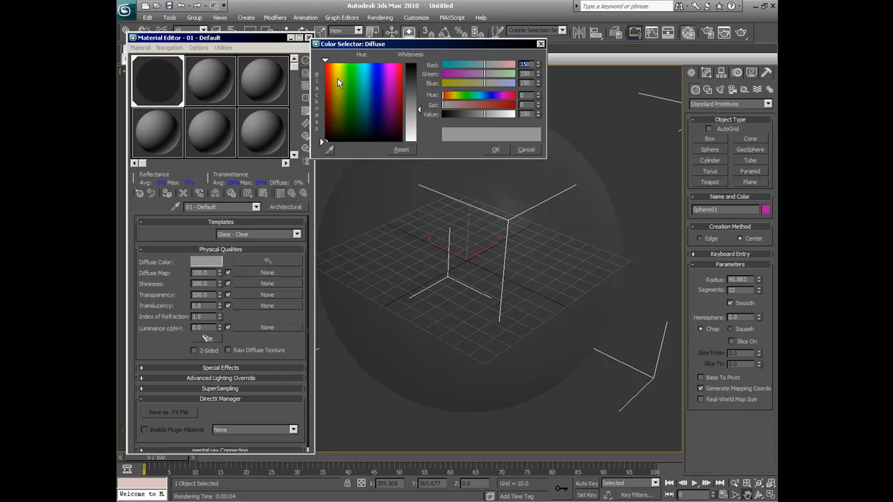
left_click(375, 83)
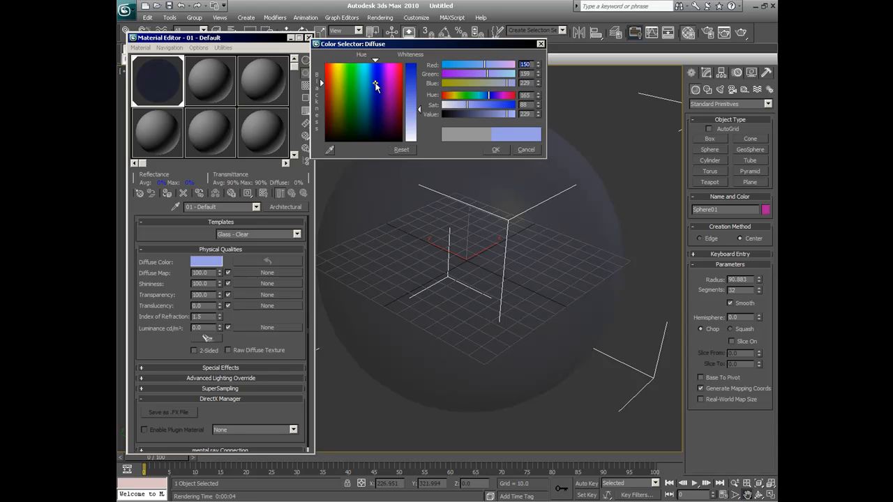
left_click_drag(419, 110, 420, 84)
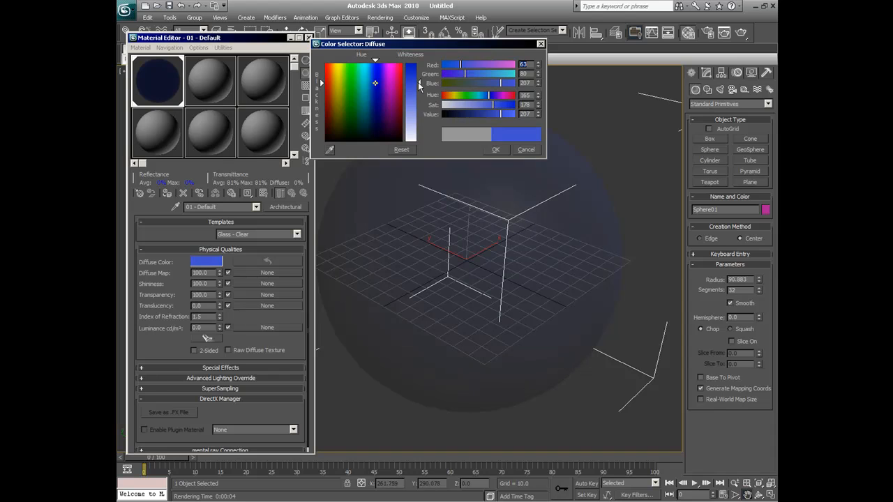
left_click(497, 150)
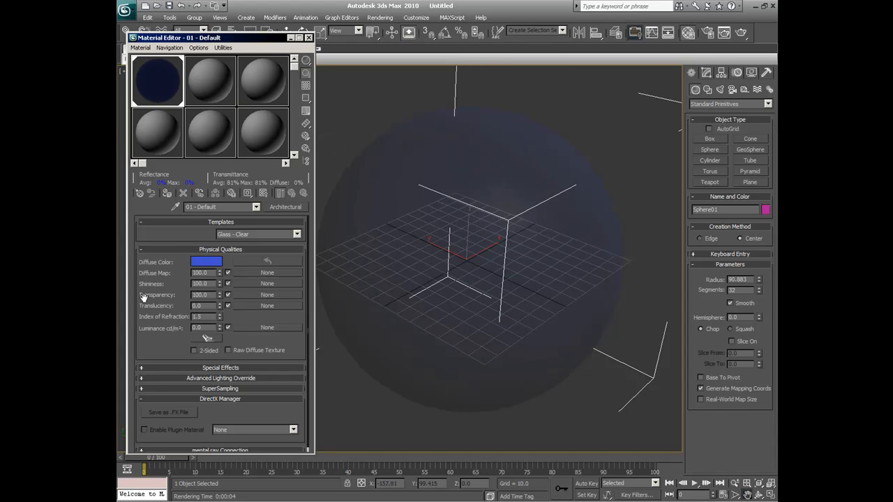
Step: Set the glass material's transparency to 75 and test-render the perspective view
left_click_drag(220, 295, 221, 304)
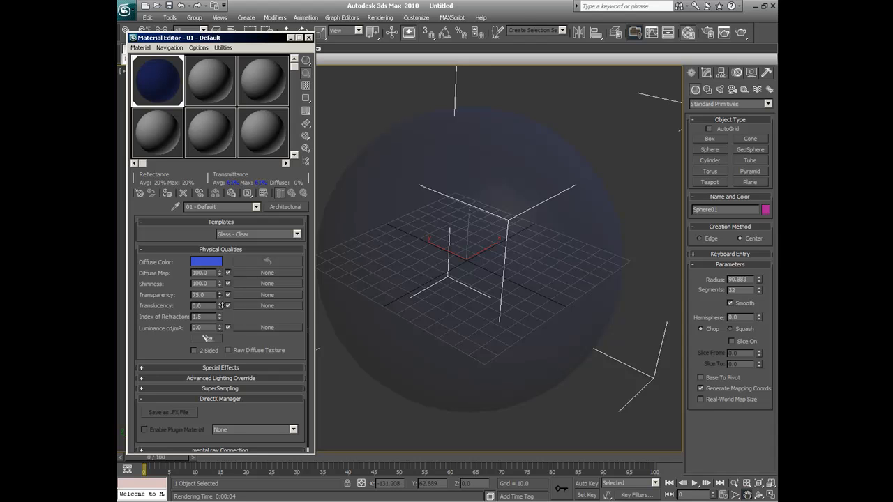
left_click(743, 32)
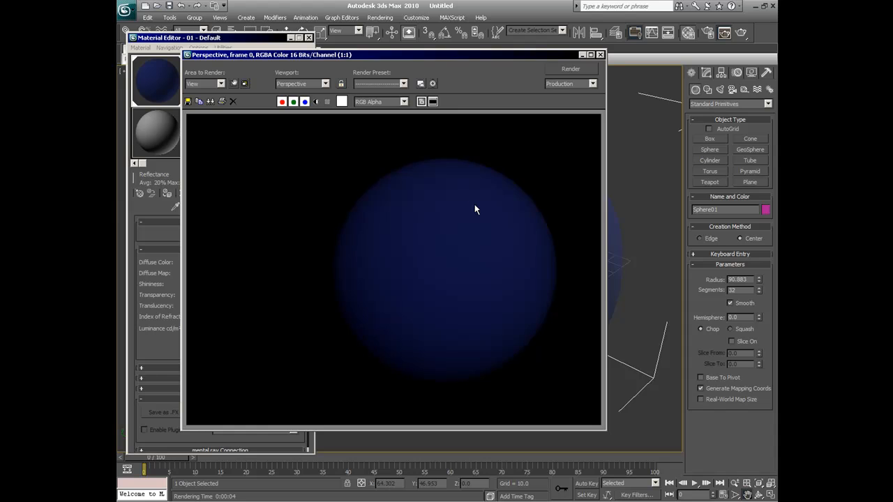
left_click(601, 55)
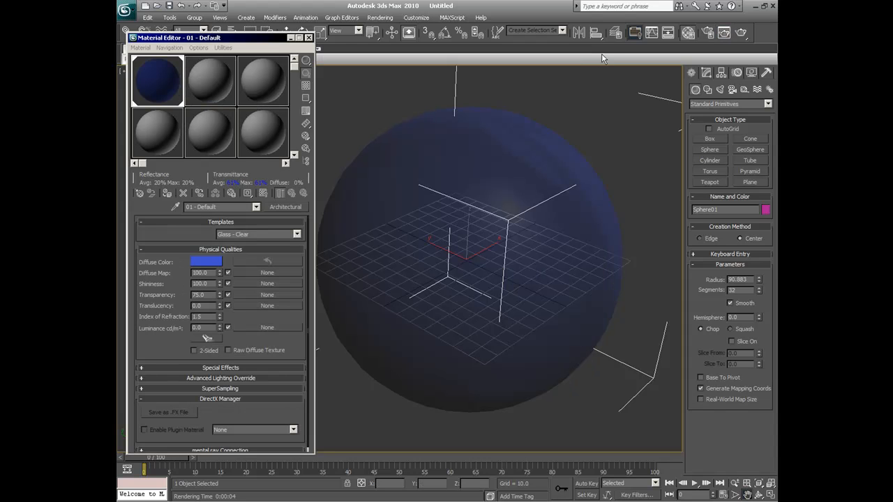
left_click(296, 235)
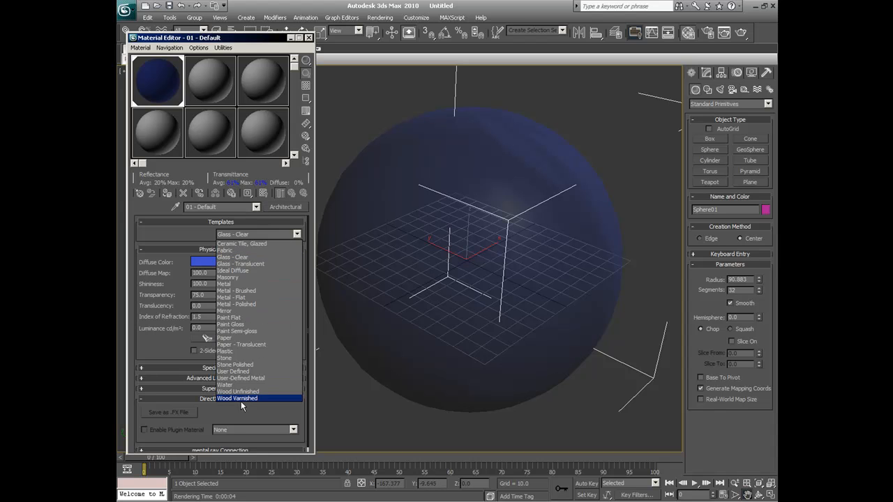
left_click(212, 421)
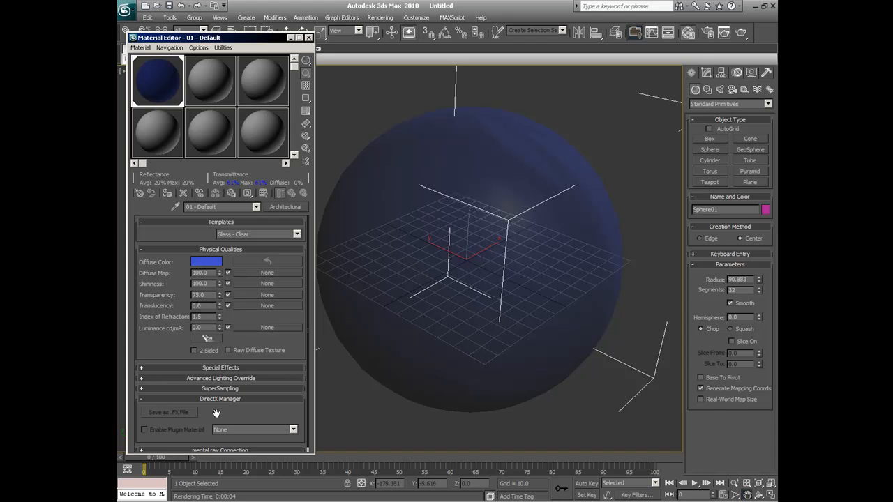
Step: Change the material type to Standard and assign a Noise map to its Bump slot
left_click(289, 208)
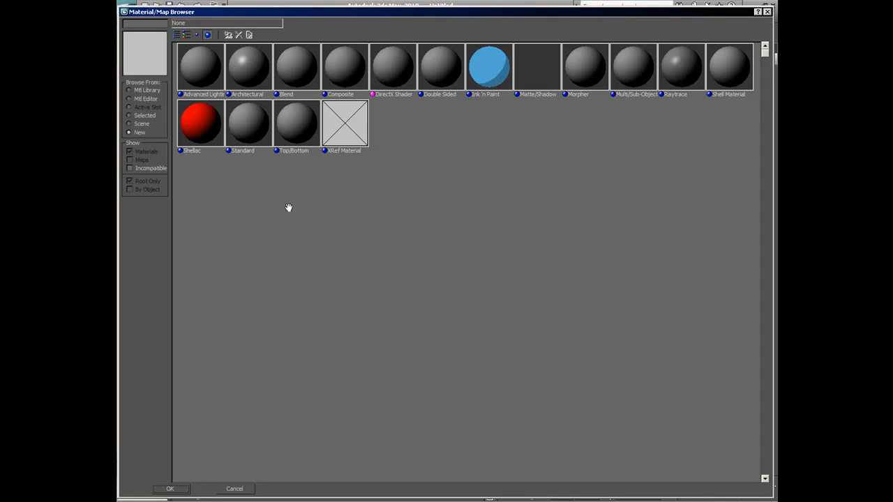
double_click(252, 126)
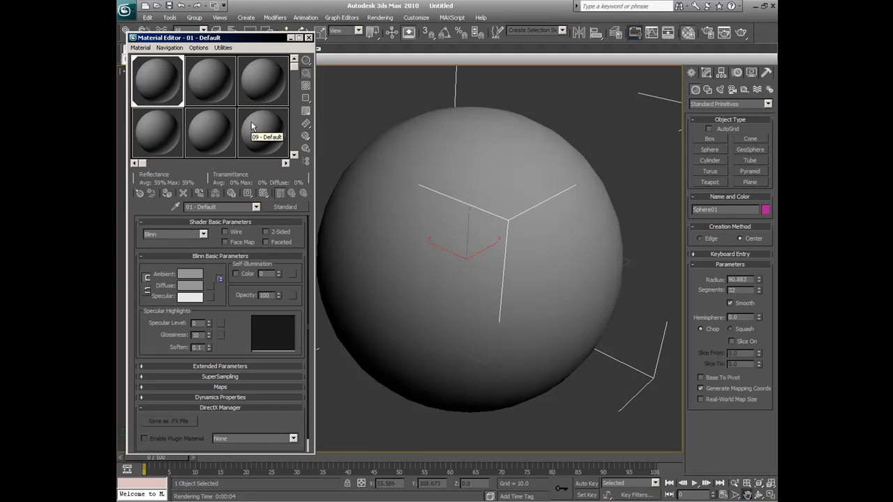
left_click(212, 387)
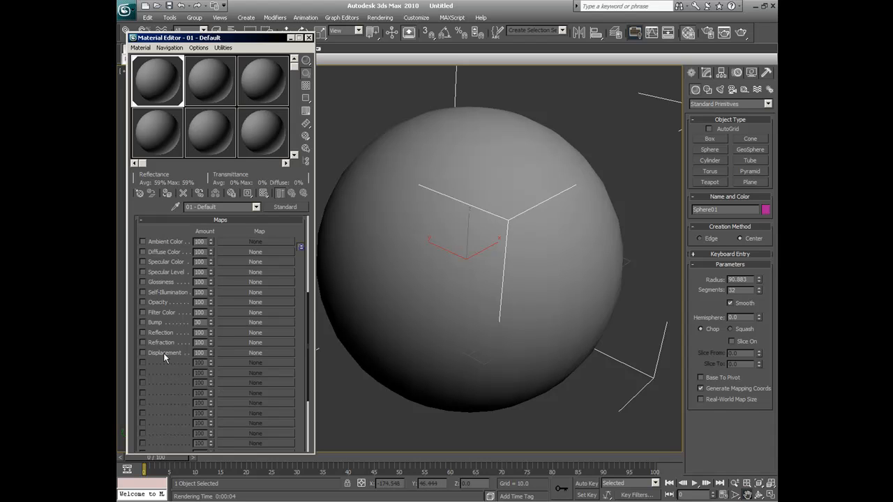
left_click(257, 332)
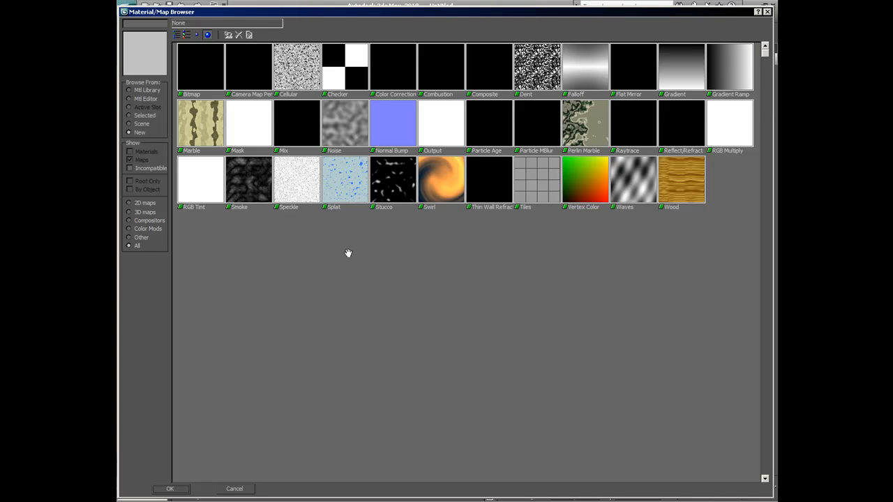
double_click(342, 129)
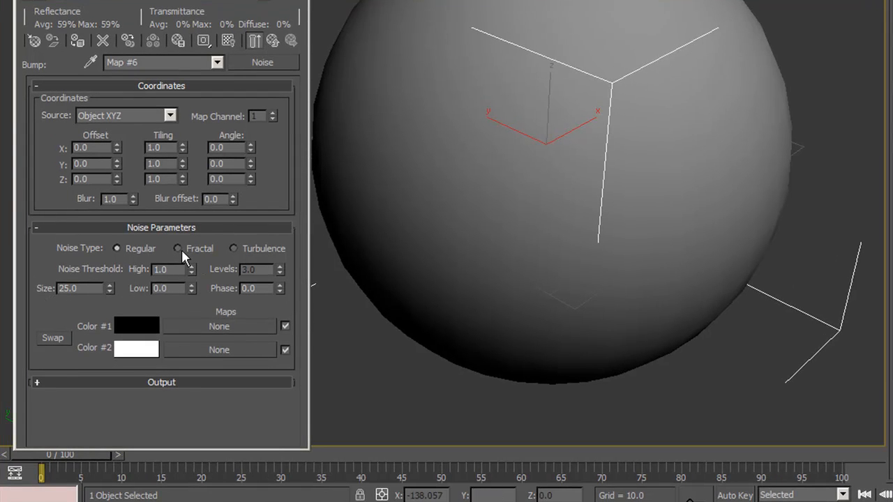
Step: Set the bump map's noise type to Turbulence and test-render the sphere
left_click(234, 248)
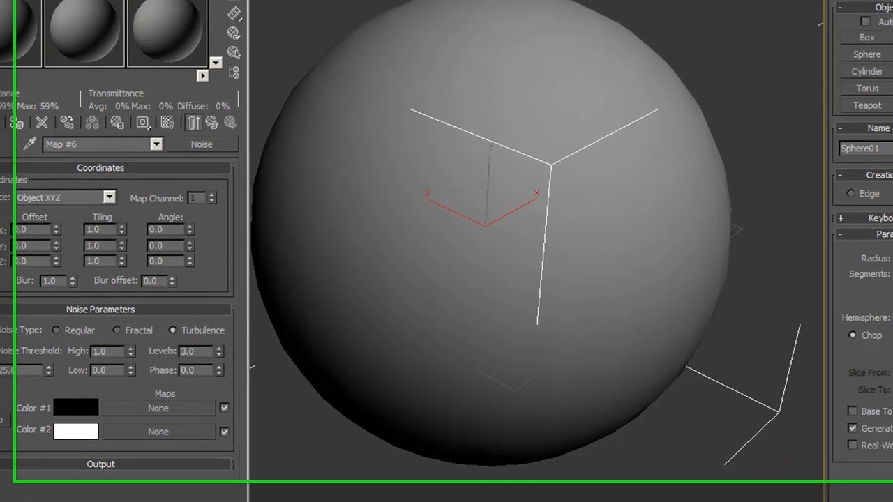
key("shift+q")
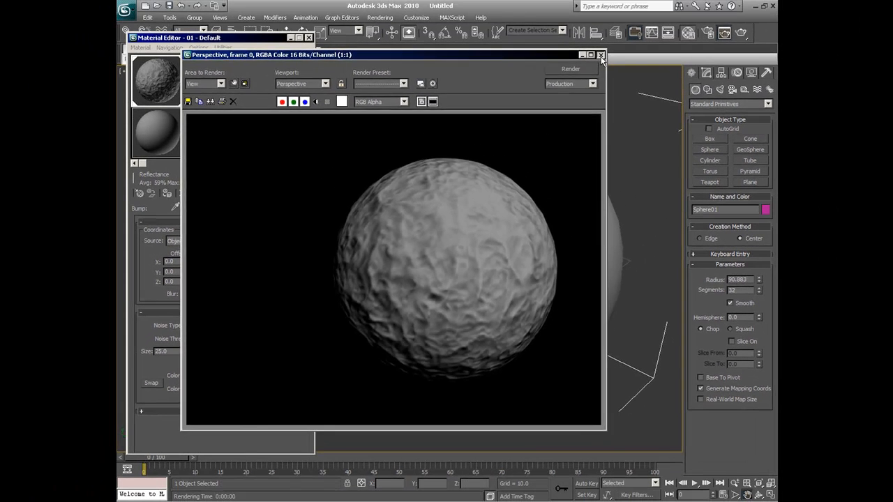
left_click(642, 0)
Step: Set the bump noise to Regular with size 21.8 and high threshold 0.86, and test-render the perspective view
left_click(193, 327)
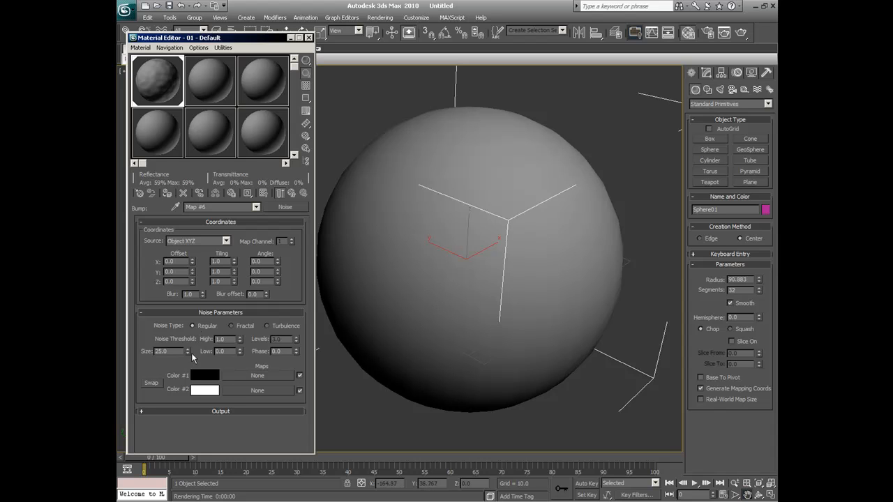
left_click_drag(187, 353, 189, 366)
left_click_drag(240, 341, 239, 351)
left_click(741, 31)
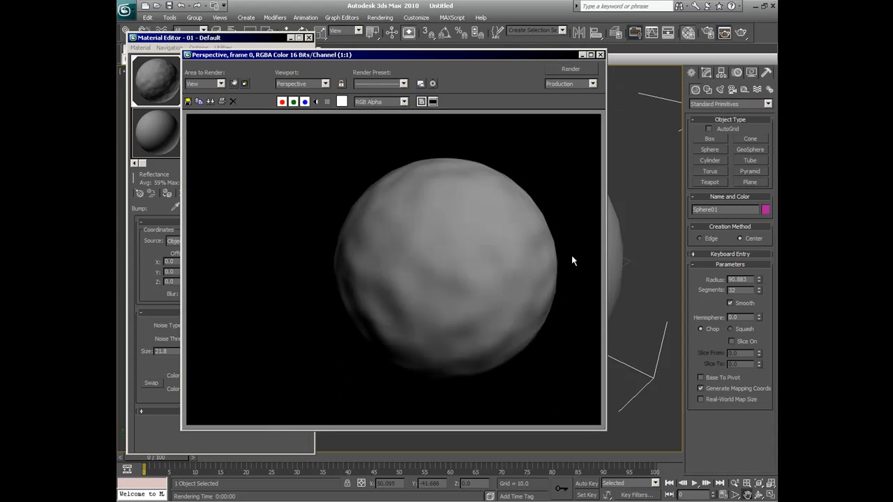
left_click(600, 54)
Step: Set the noise map's low threshold to 0.495 and render the sphere again
left_click(239, 360)
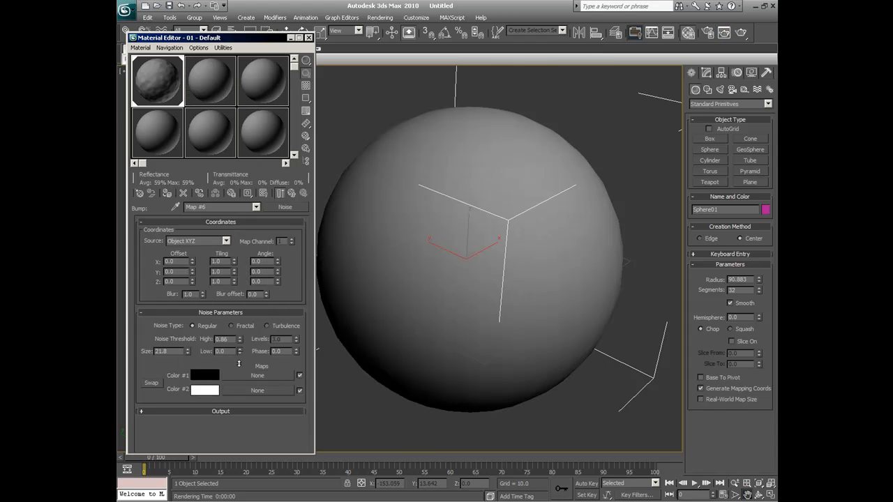
left_click_drag(240, 343, 238, 304)
left_click(741, 32)
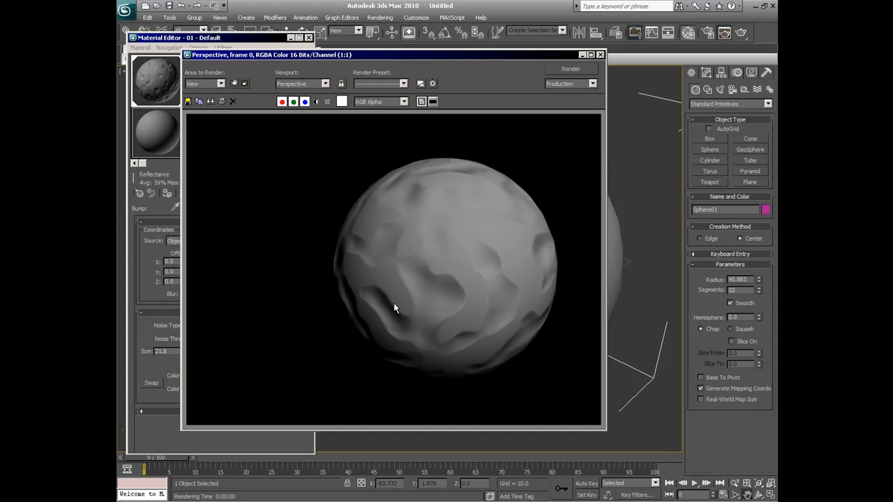
left_click(600, 55)
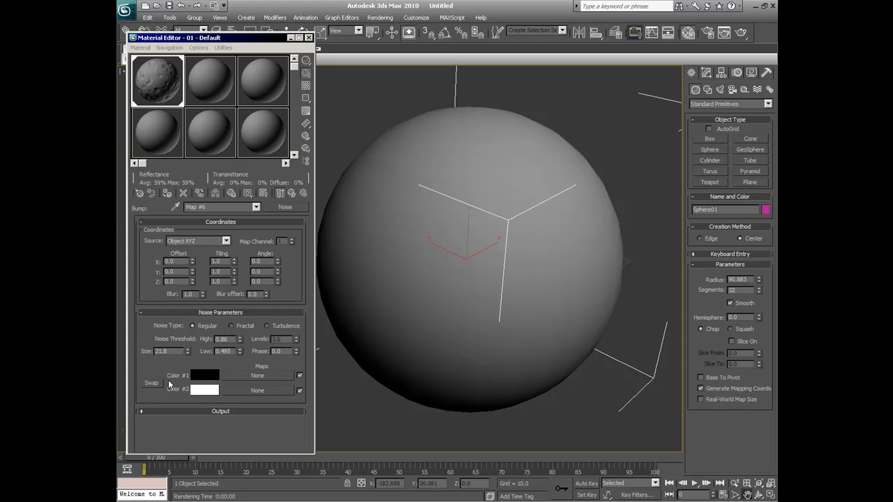
Step: Examine the map types available for the noise's Color #1 and return to the parent material's map list
left_click(255, 376)
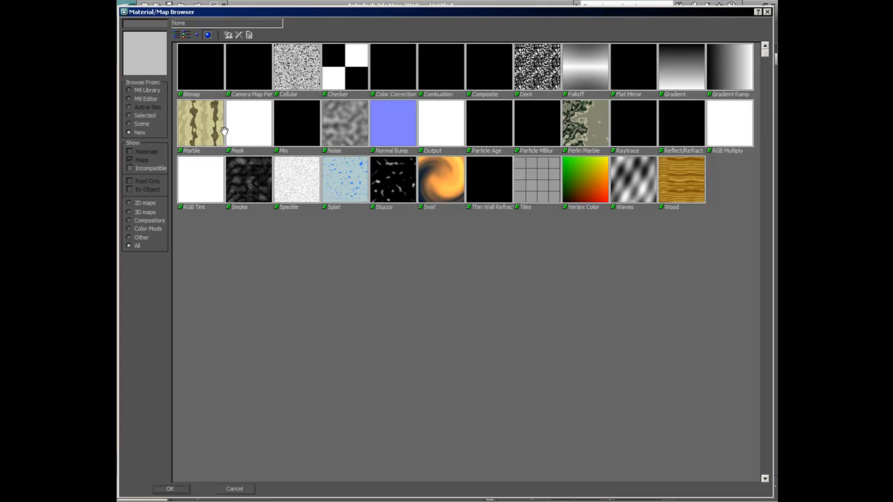
left_click(235, 489)
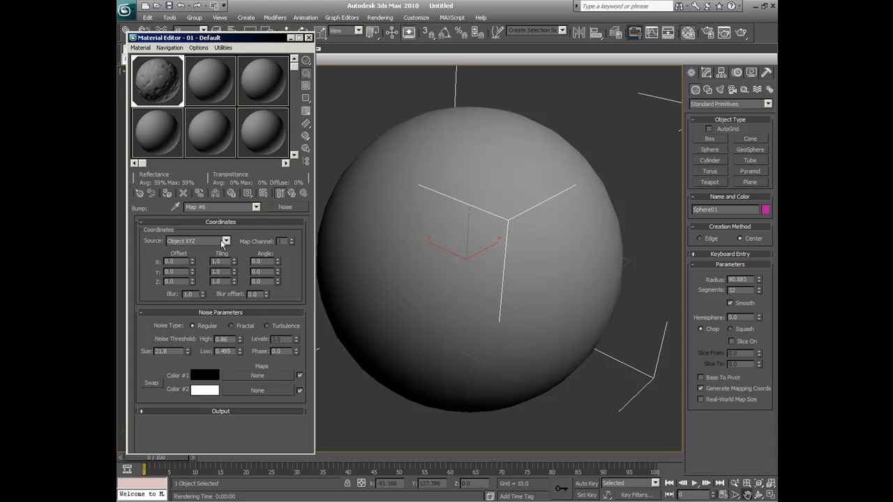
left_click(292, 193)
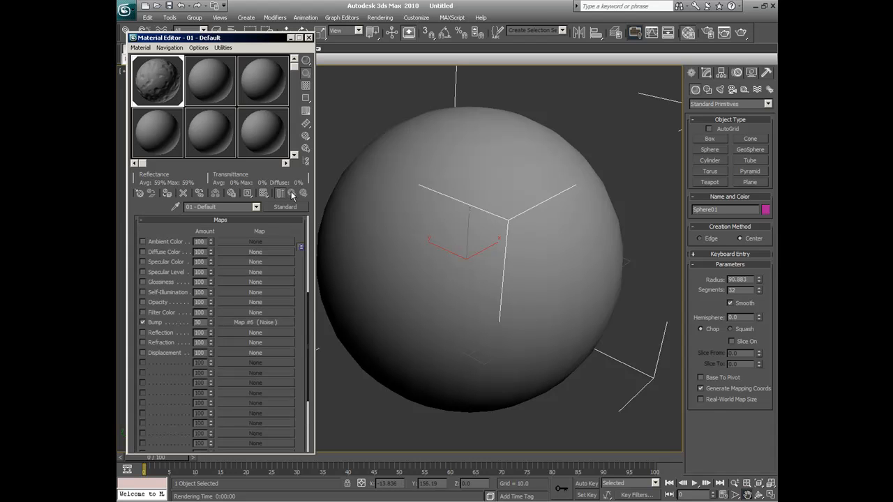
left_click(244, 322)
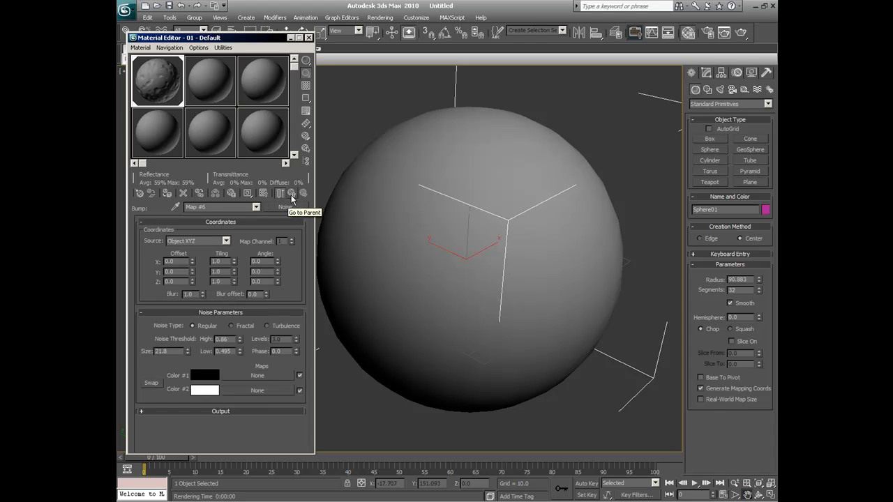
left_click(292, 196)
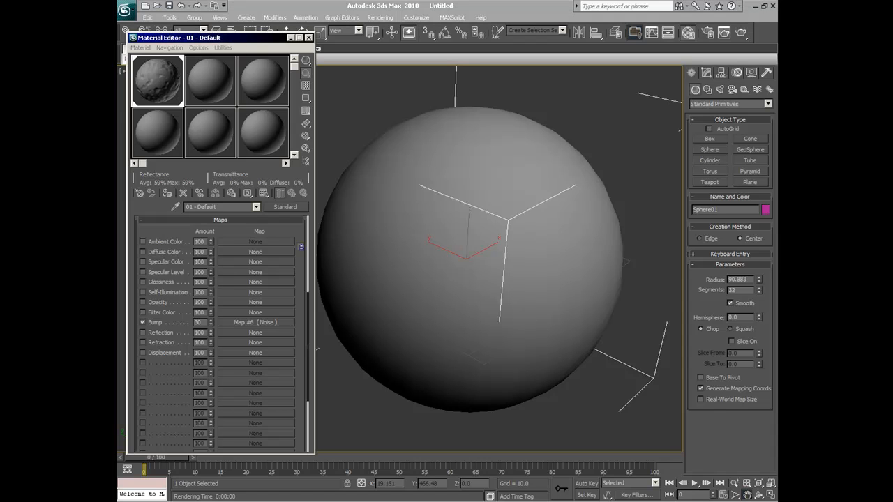
Step: Load the orange planet texture into the first sample slot and start a test render
left_click_drag(208, 248, 164, 80)
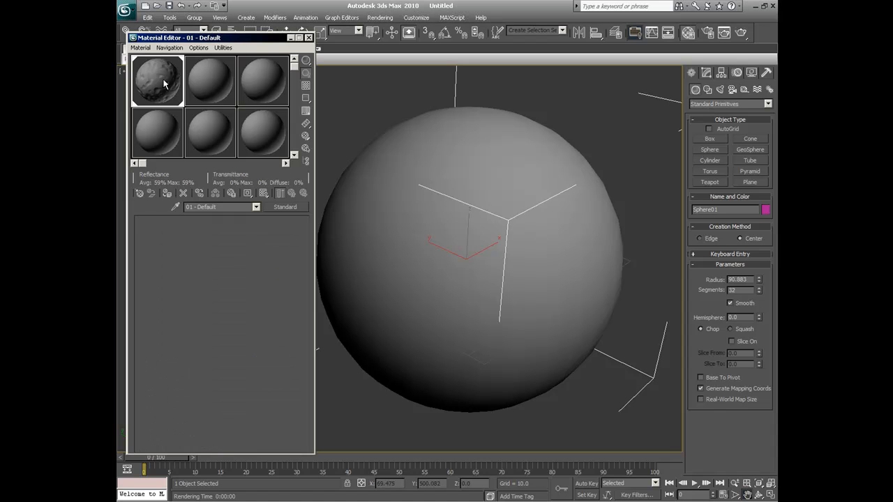
left_click(745, 34)
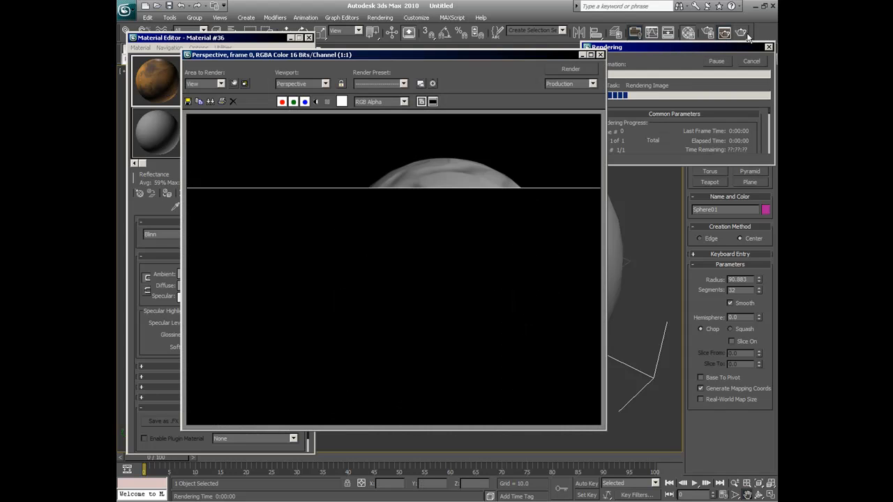
left_click(600, 55)
Step: Assign the planet-textured material to the sphere and render the perspective view
left_click_drag(154, 94, 467, 224)
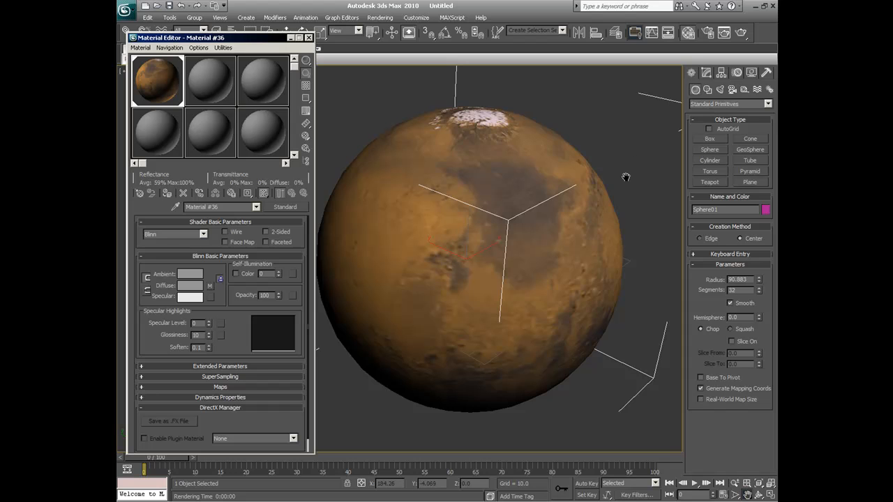
left_click(741, 34)
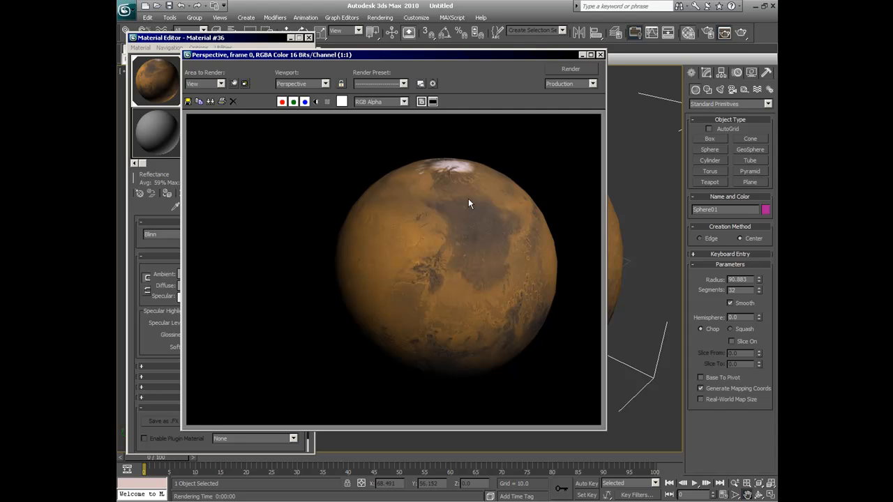
left_click(600, 54)
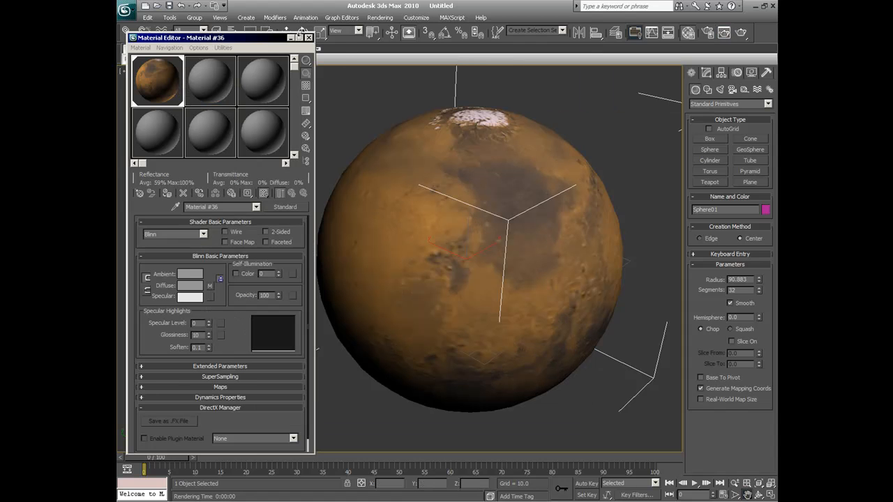
Step: Rotate the textured sphere to bring another side of the planet to the front and render it
left_click(302, 33)
left_click_drag(496, 263, 480, 233)
left_click_drag(468, 279, 427, 279)
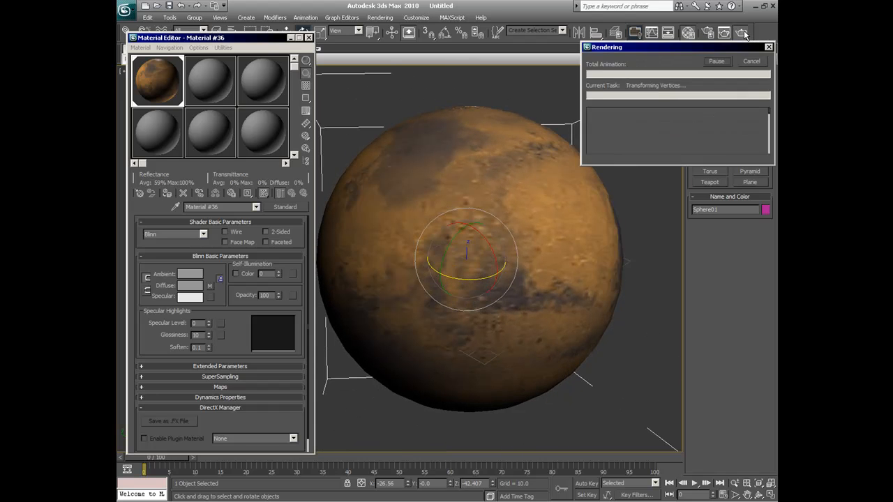
left_click(742, 33)
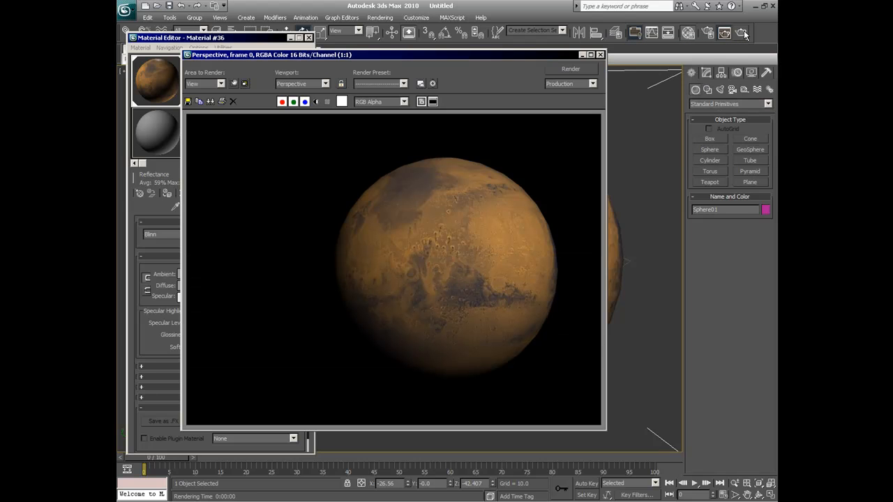
left_click(600, 54)
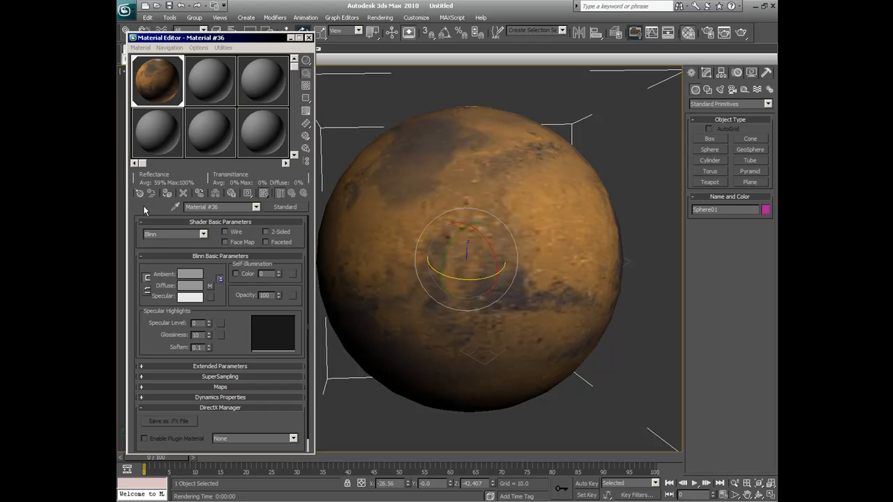
Step: Browse the material types from the material library and bring up the dialog for opening a library file
left_click(282, 207)
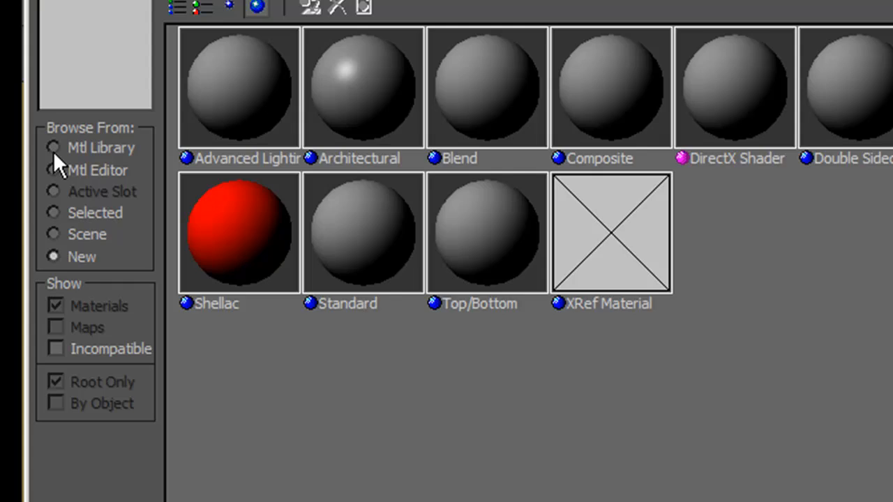
left_click(128, 91)
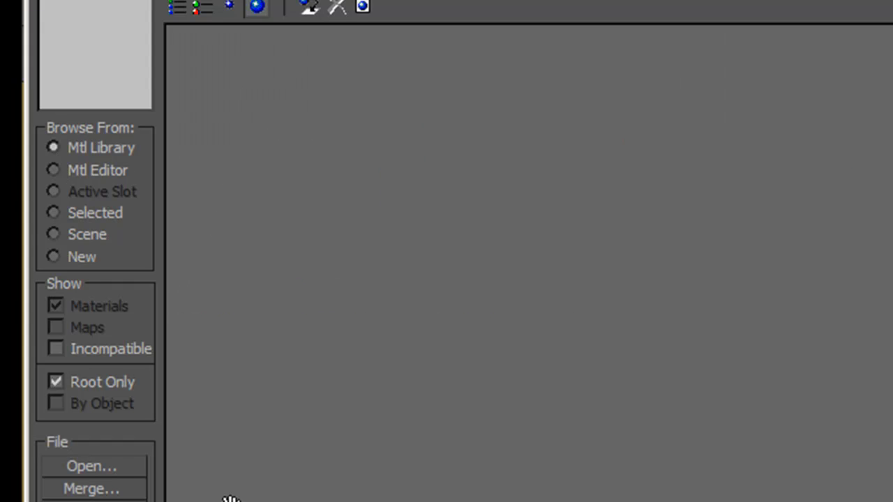
left_click(94, 464)
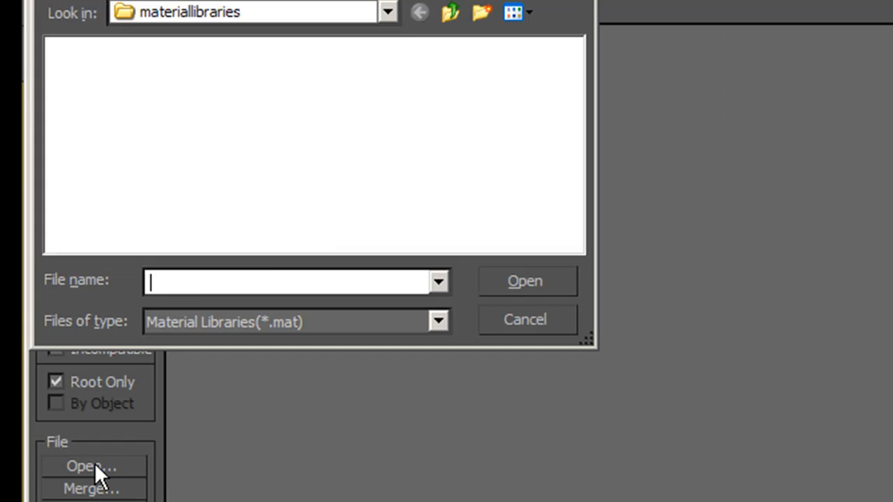
Step: Open the 3dsmax.mat material library from the materiallibraries folder of the 3ds Max 2010 installation under C:\Program Files\Autodesk
left_click(388, 9)
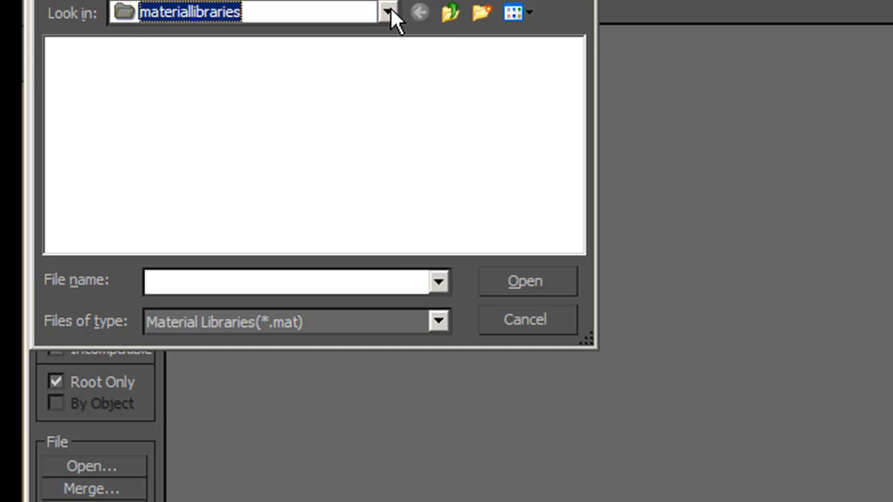
left_click(389, 9)
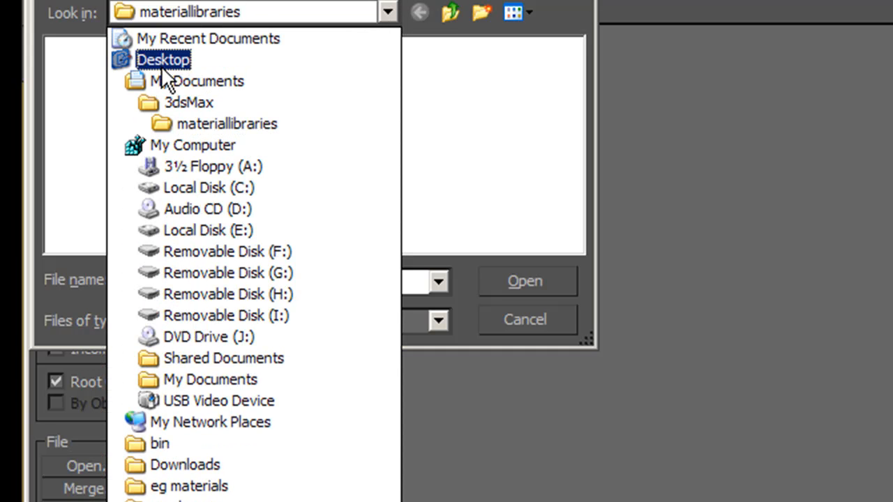
left_click(171, 191)
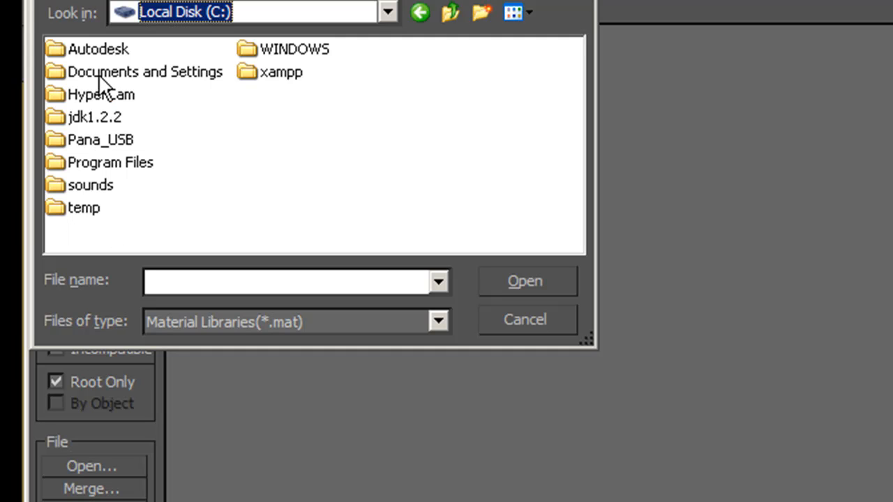
double_click(51, 163)
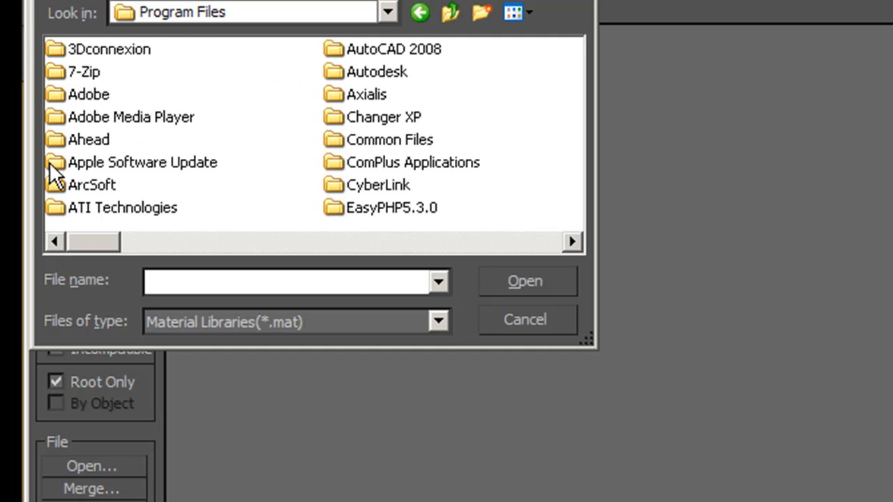
left_click(353, 75)
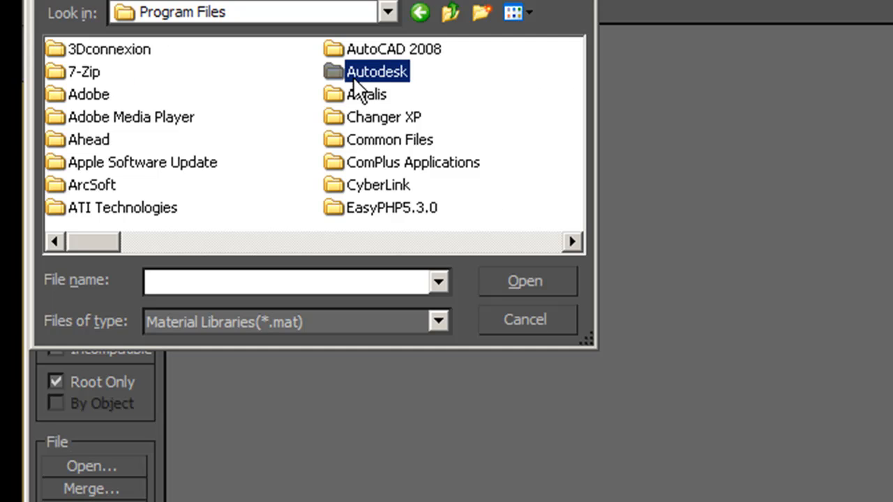
left_click(353, 77)
double_click(50, 73)
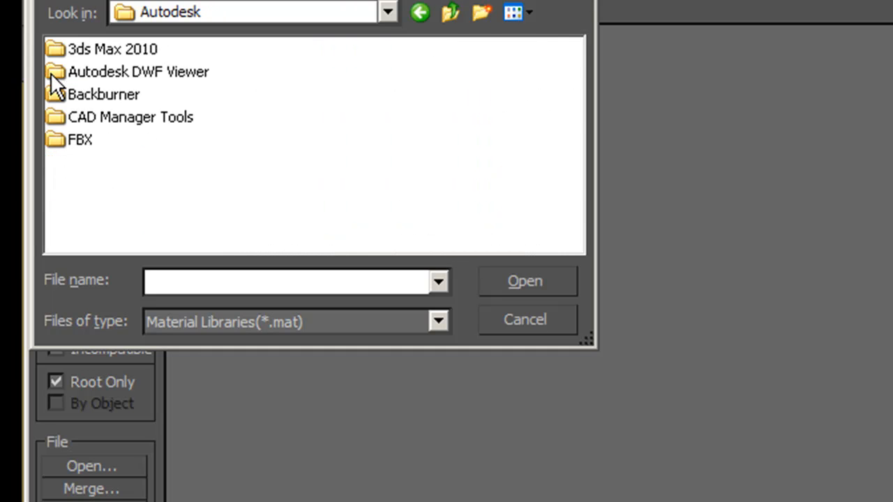
left_click(52, 49)
double_click(51, 49)
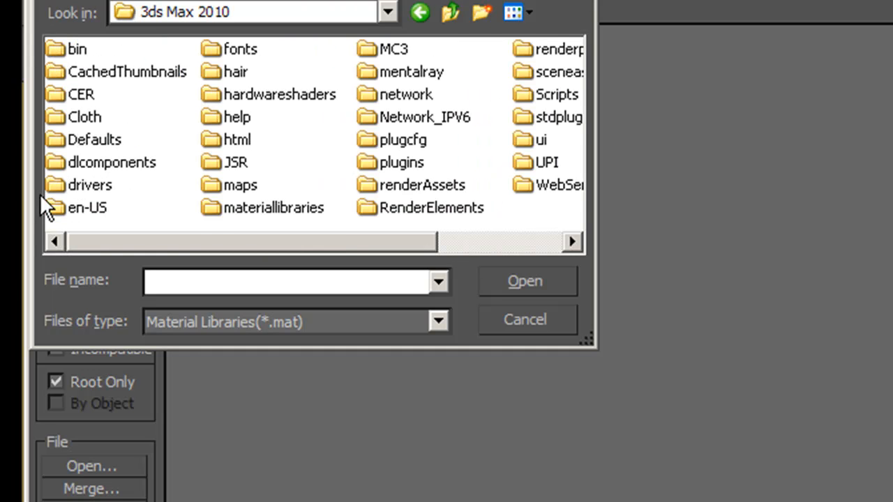
double_click(219, 204)
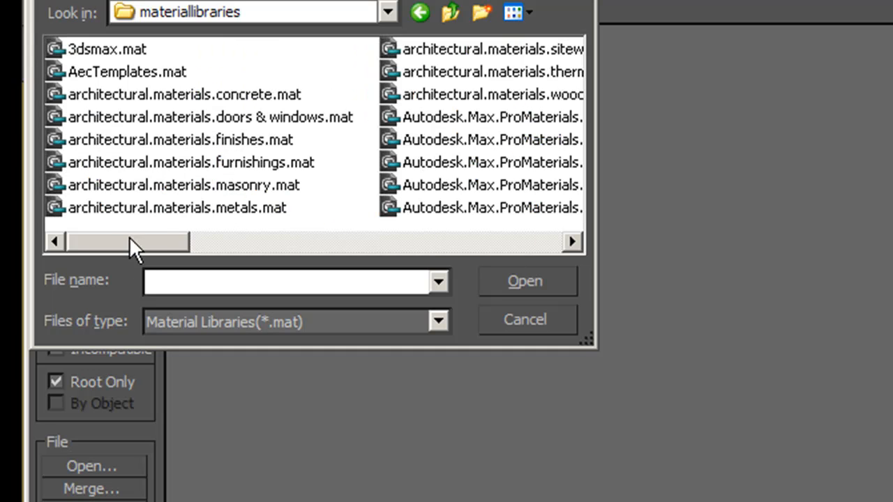
left_click_drag(126, 239, 89, 268)
double_click(89, 52)
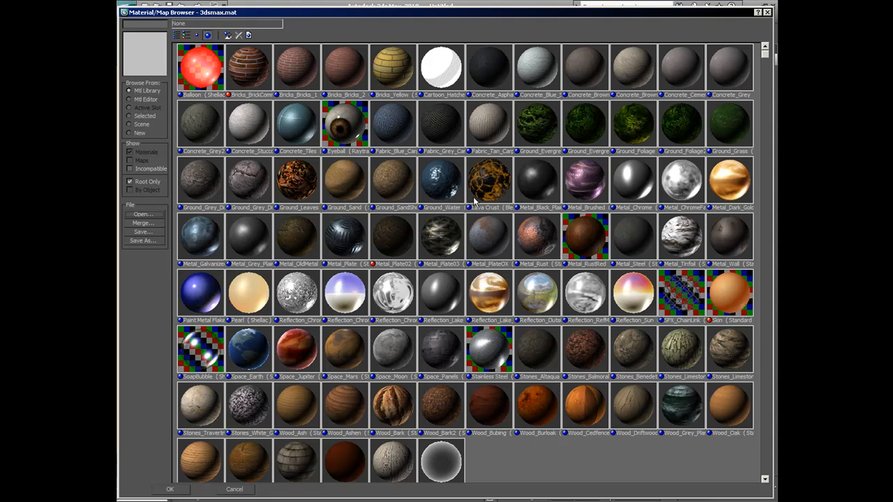
Step: Load the Ground_Water material from the library onto the sphere and render the perspective view
double_click(450, 181)
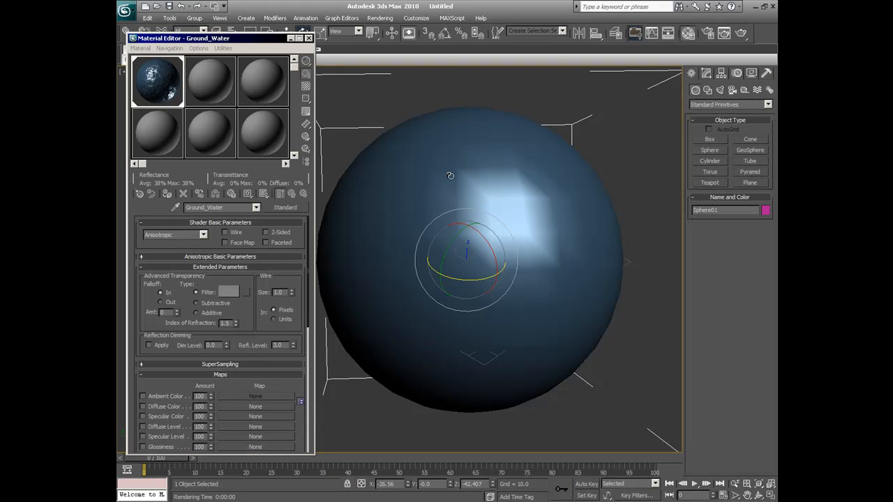
left_click(741, 34)
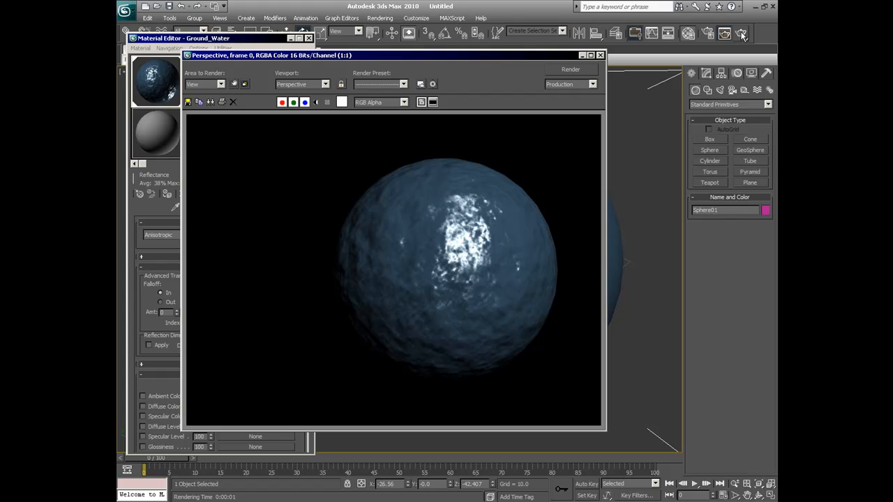
left_click(600, 54)
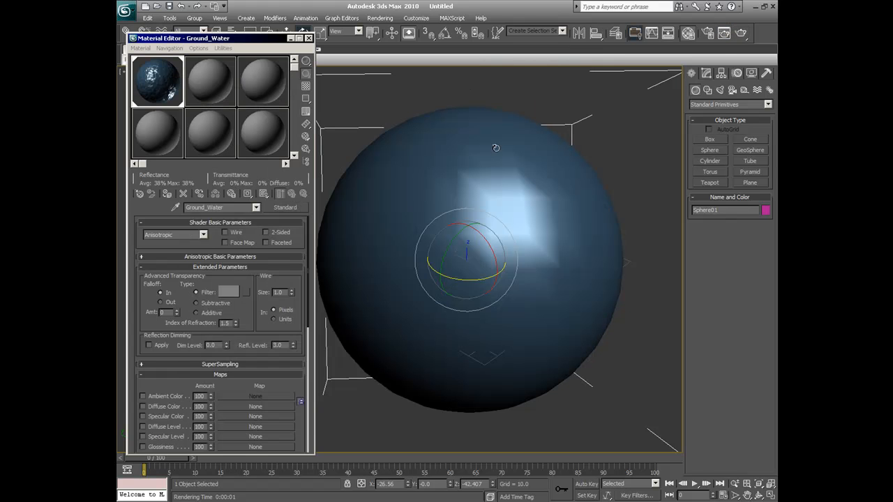
Step: Collapse the Extended Parameters of Ground_Water and examine the settings of the Noise map in its bump channel
left_click(207, 268)
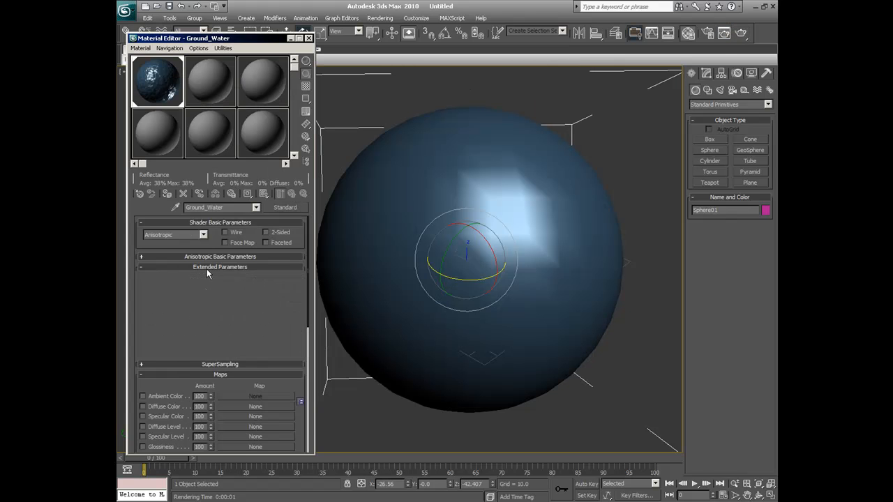
left_click_drag(304, 335, 294, 240)
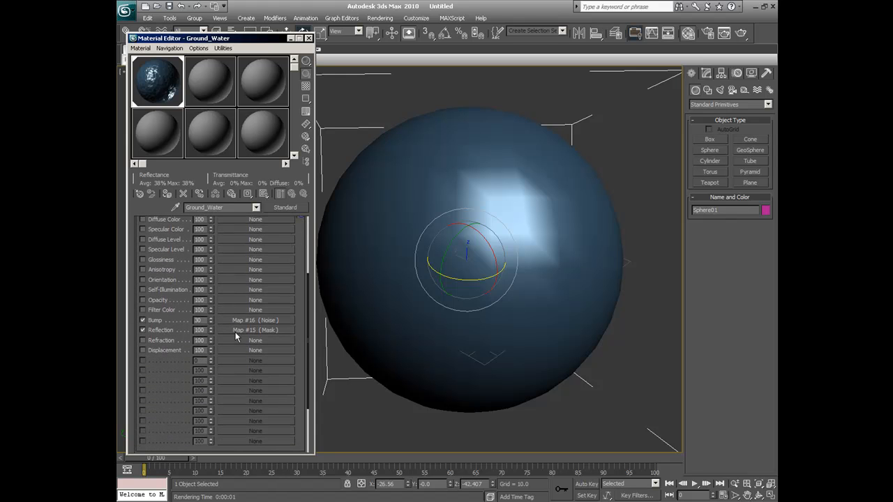
left_click(269, 319)
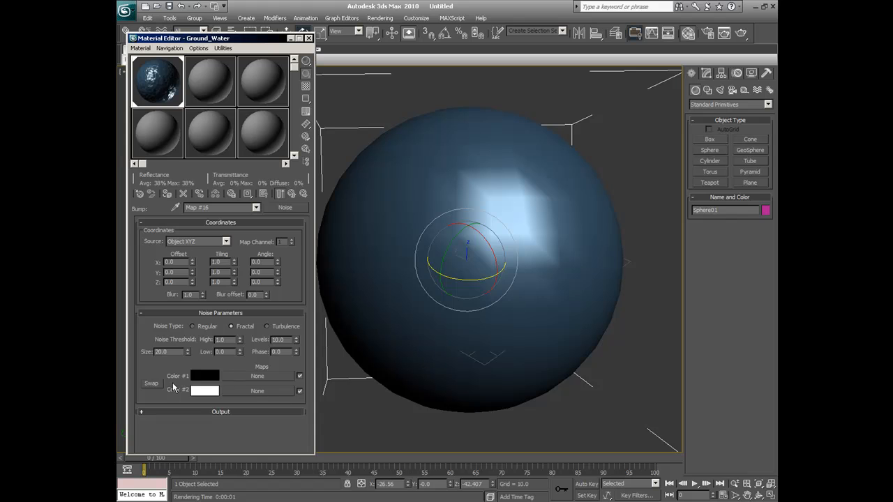
left_click(291, 194)
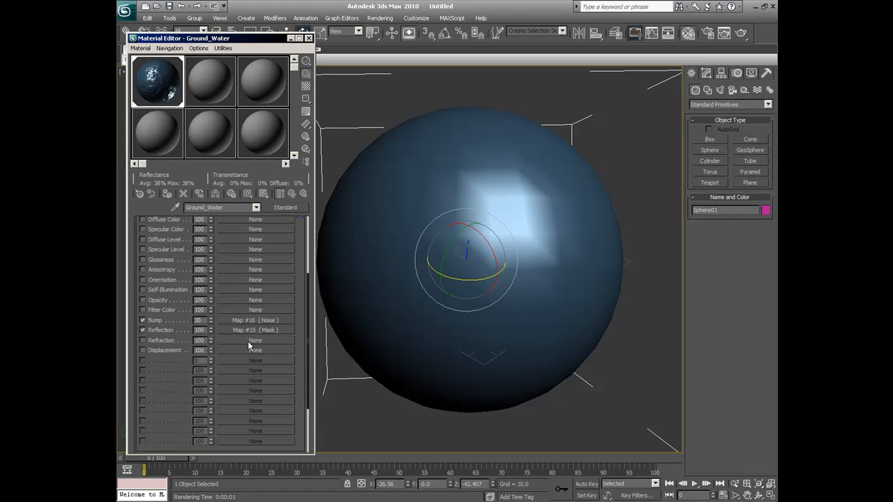
Step: Examine the Mask map in the reflection channel and its Falloff mask, and collapse the Maps section of Ground_Water
left_click(231, 330)
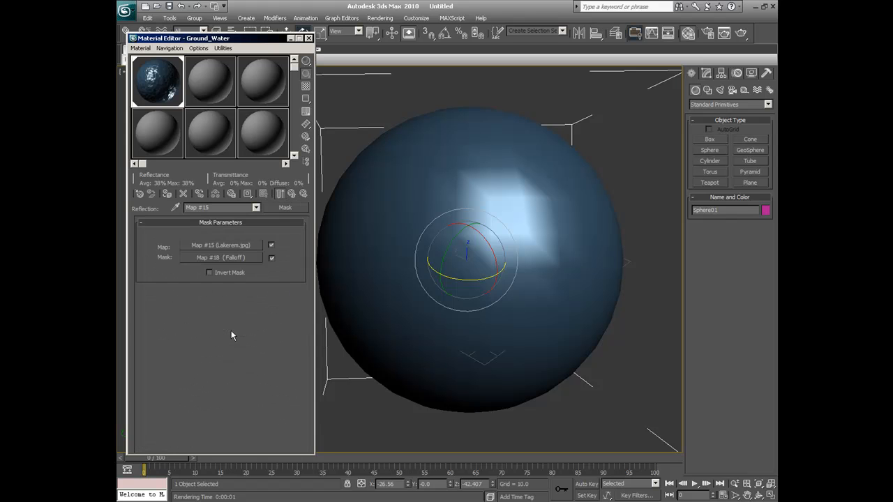
left_click(190, 258)
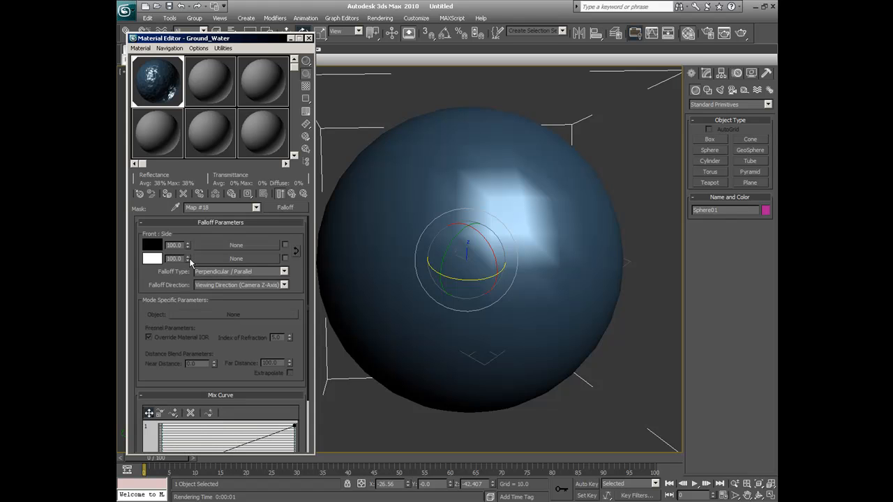
mouse_move(243, 335)
left_mouse_down()
mouse_move(240, 246)
mouse_move(230, 335)
left_mouse_up()
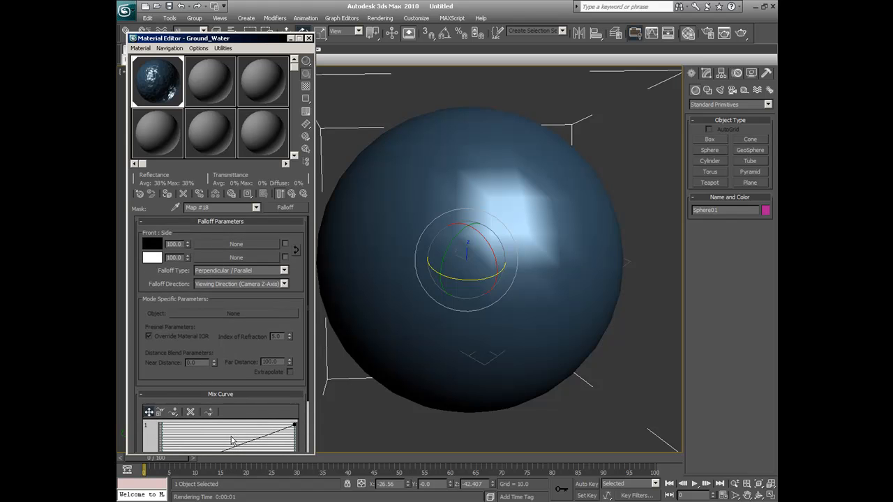
left_click(291, 196)
left_click(291, 195)
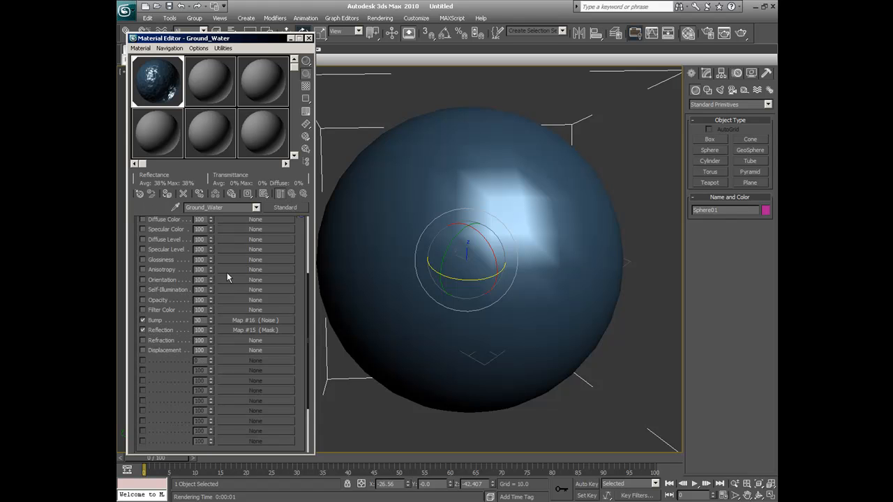
left_click_drag(305, 293, 286, 412)
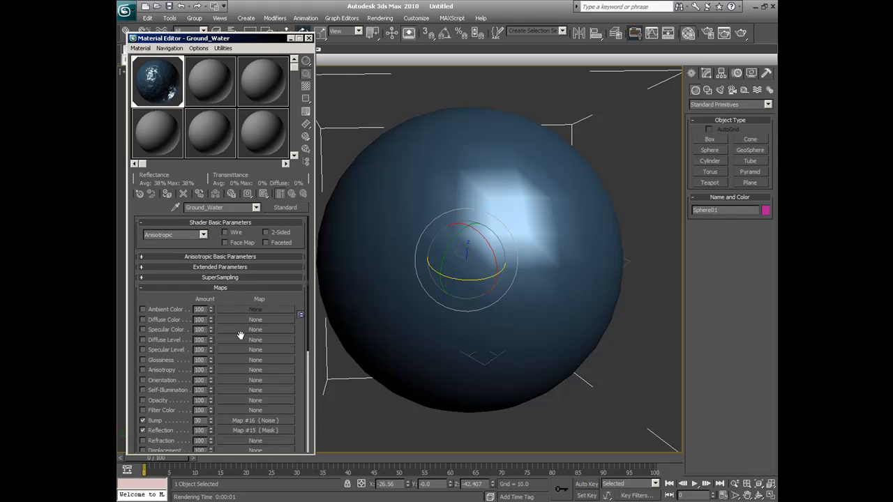
left_click(210, 288)
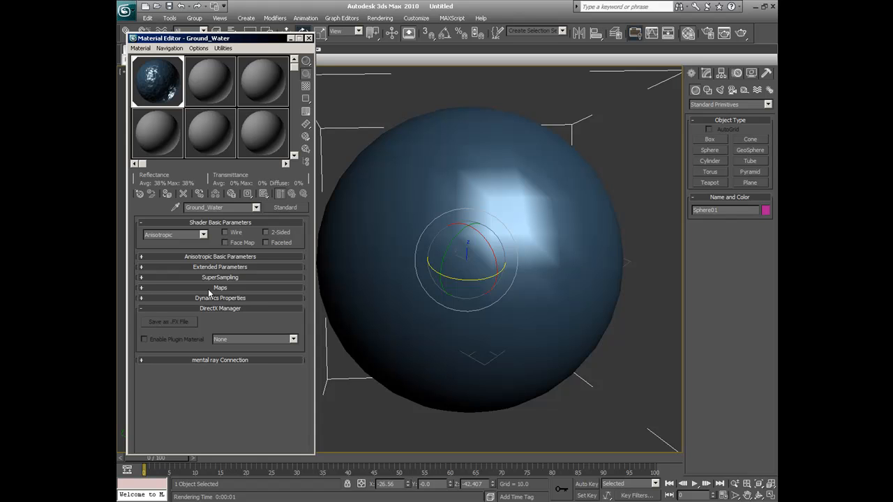
mouse_move(293, 68)
left_mouse_down()
mouse_move(296, 84)
mouse_move(296, 69)
left_mouse_up()
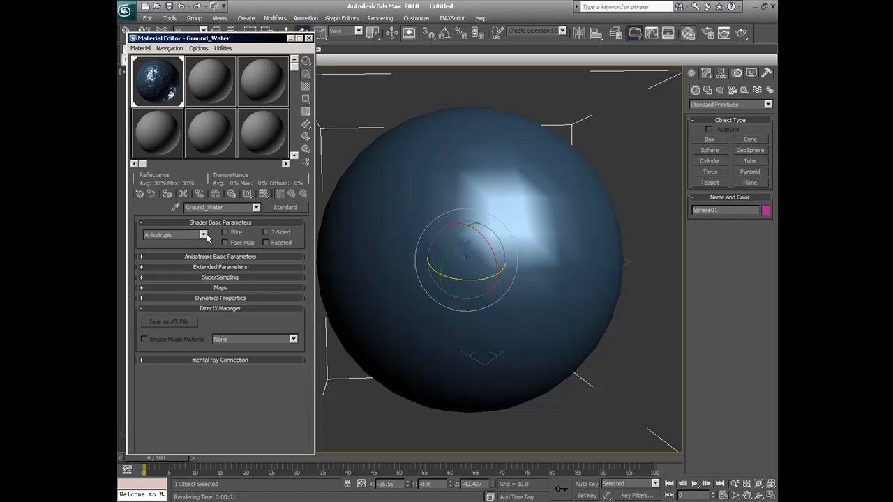